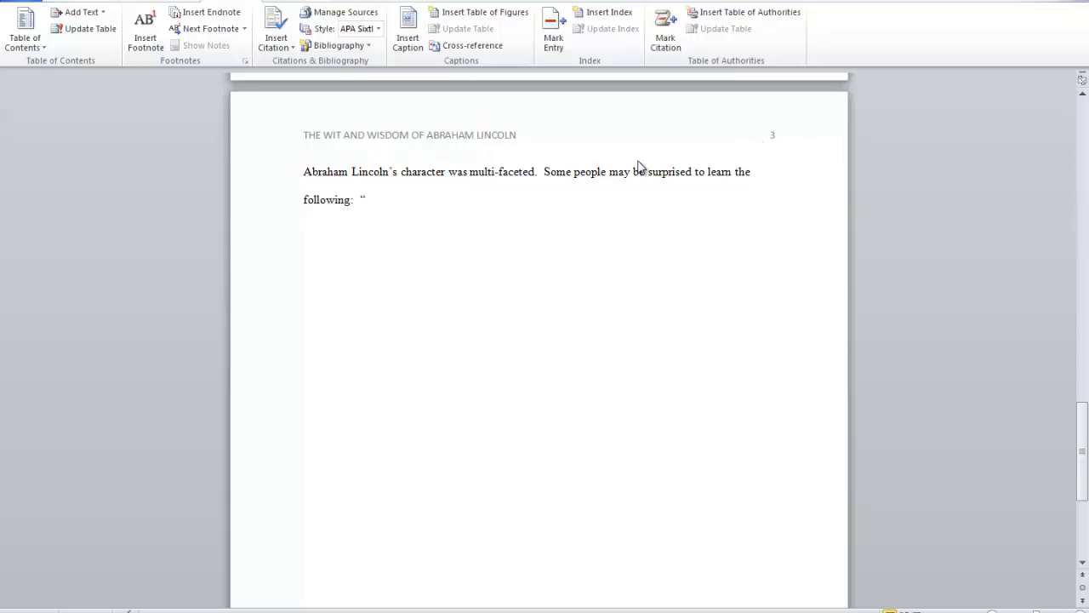
Type the quotation about Lincoln's other side: a good sense of humor and liking to make jokes
left_click(391, 201)
type("Lincoln had")
type("nother side to his personality\"ha")
key("BackSpace")
key("BackSpace")
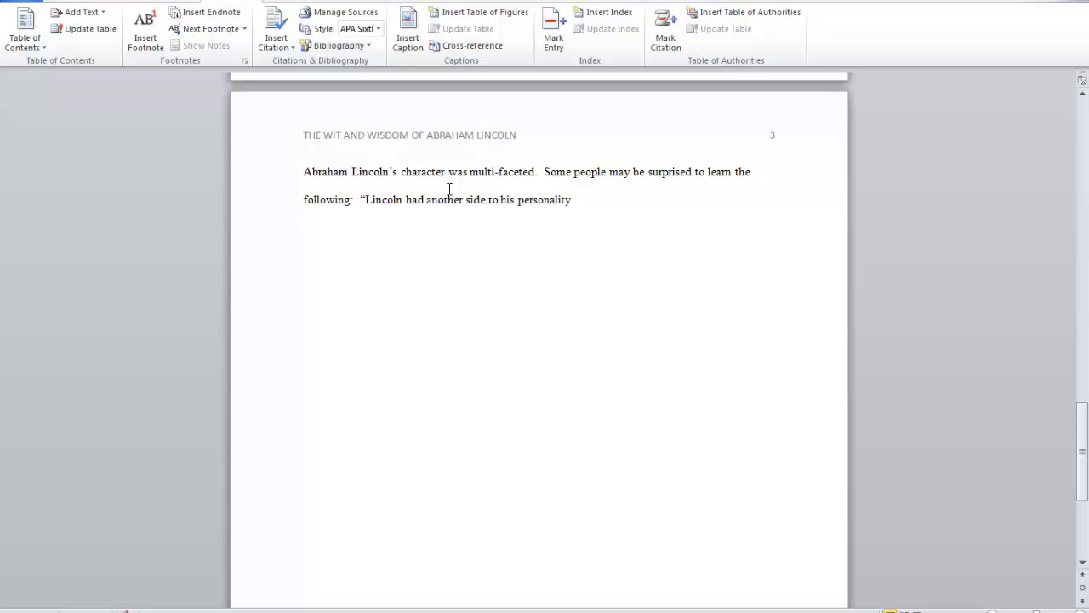
type("; he had a good sense of humor and liked to make j")
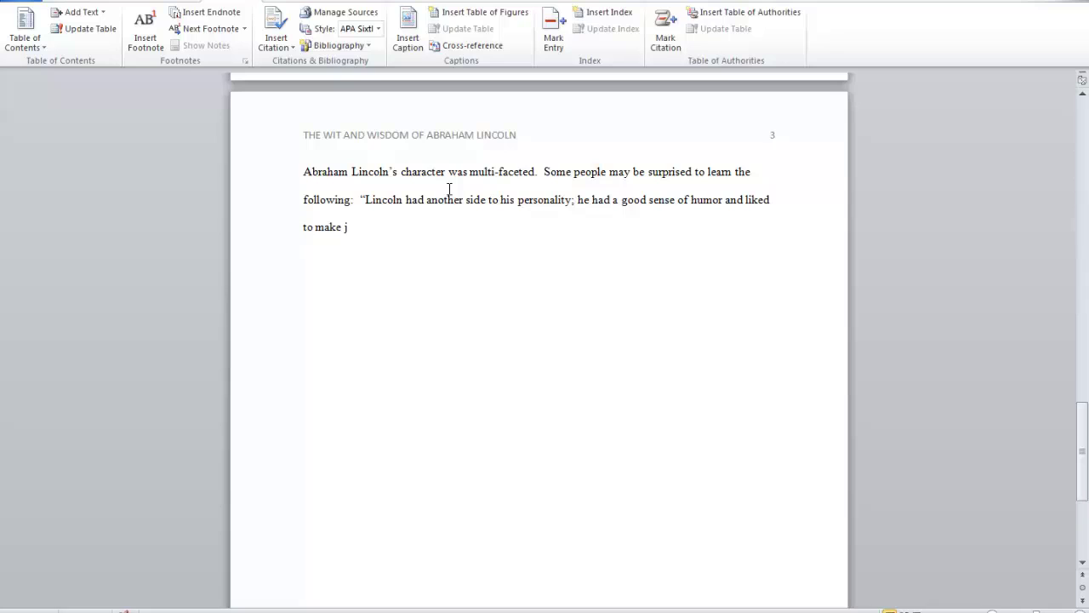
type("okes”")
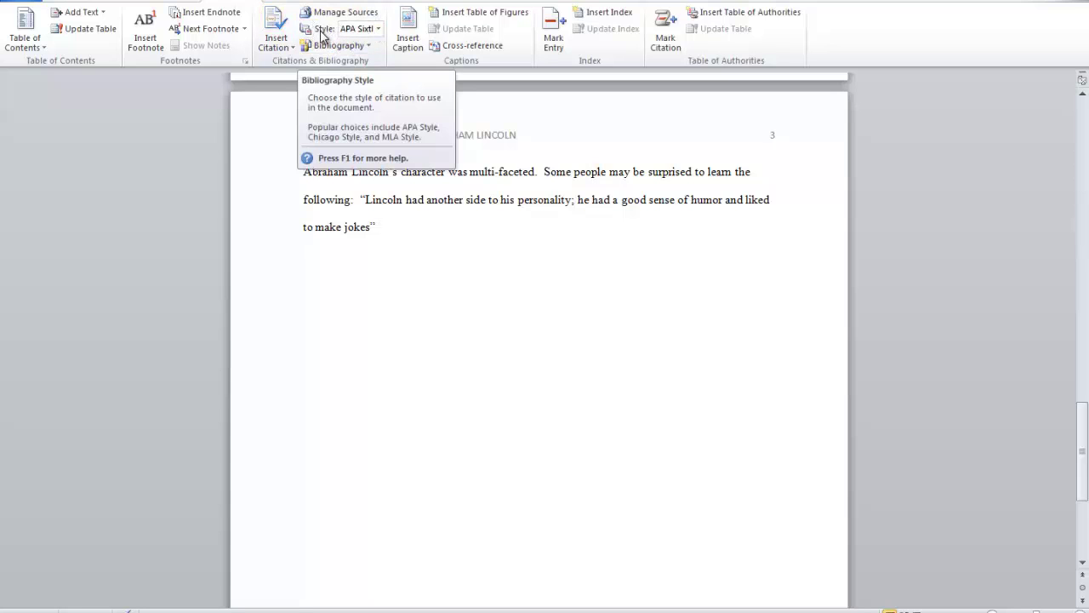
Select APA Sixth Edition as the References citation style, then bring up Insert Citation's options
left_click(379, 34)
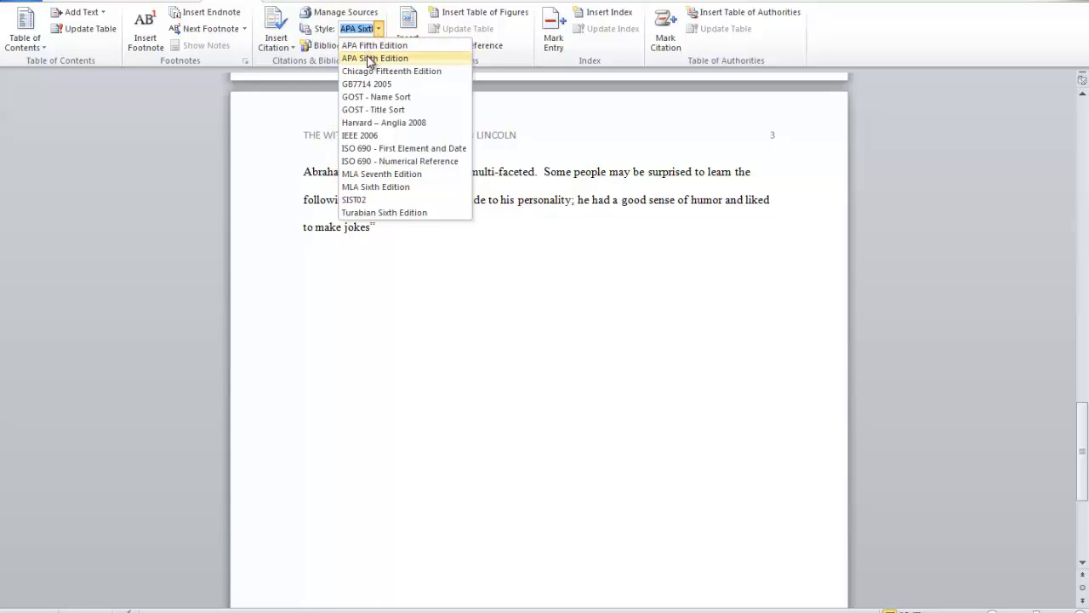
left_click(366, 57)
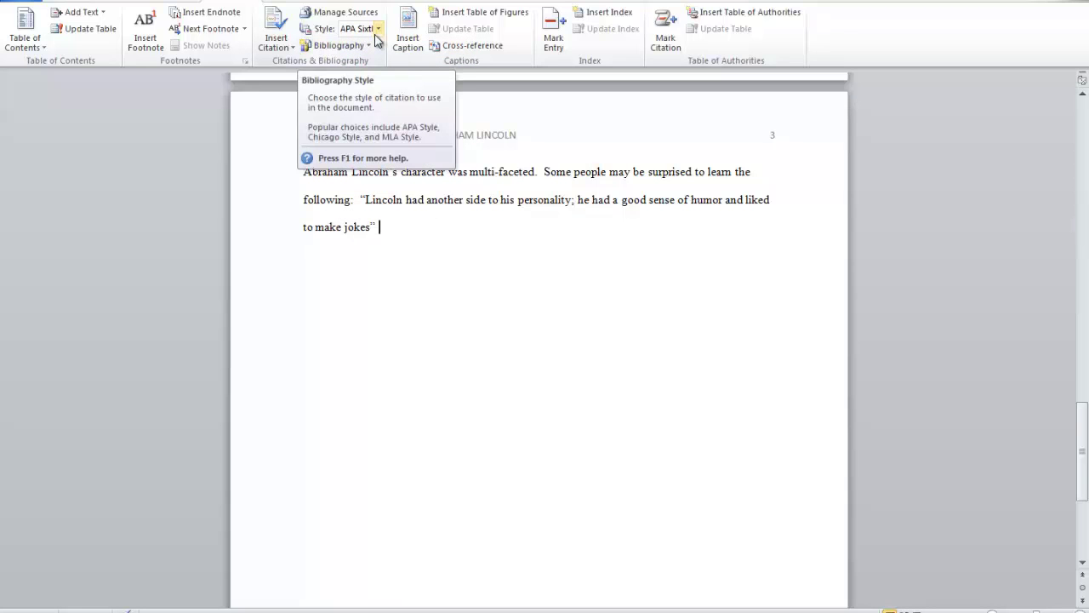
left_click(274, 46)
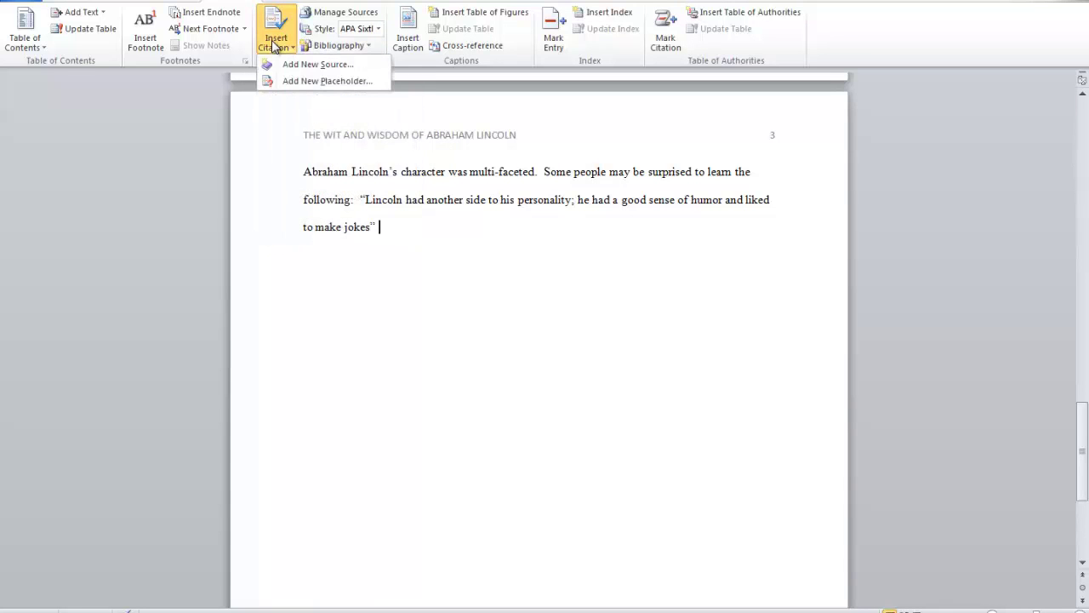
Add a new source and set its Type of Source to Web site
left_click(338, 68)
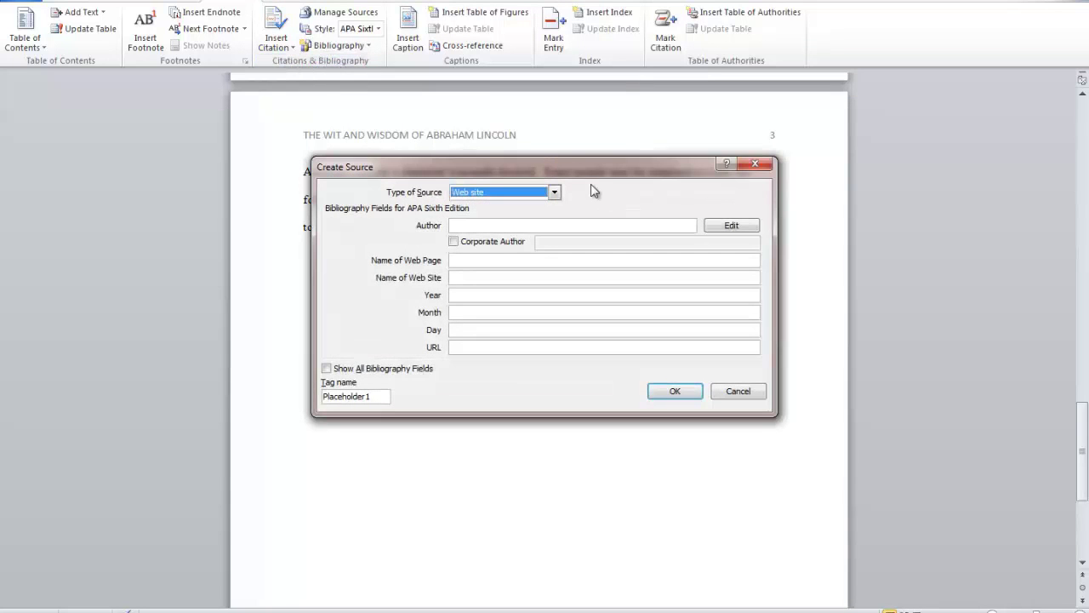
left_click(554, 192)
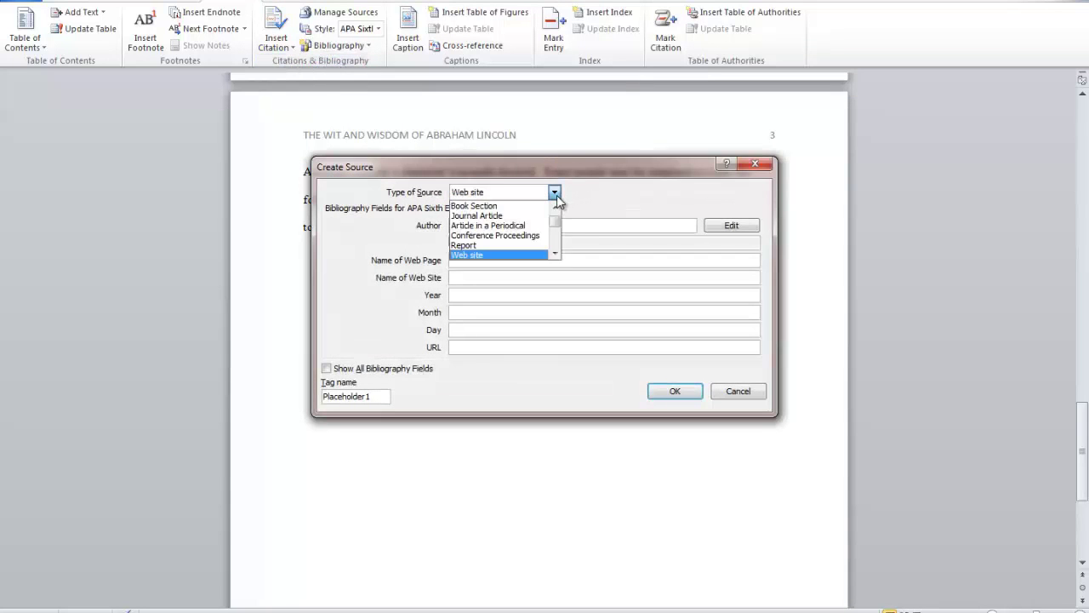
left_click_drag(559, 228, 555, 196)
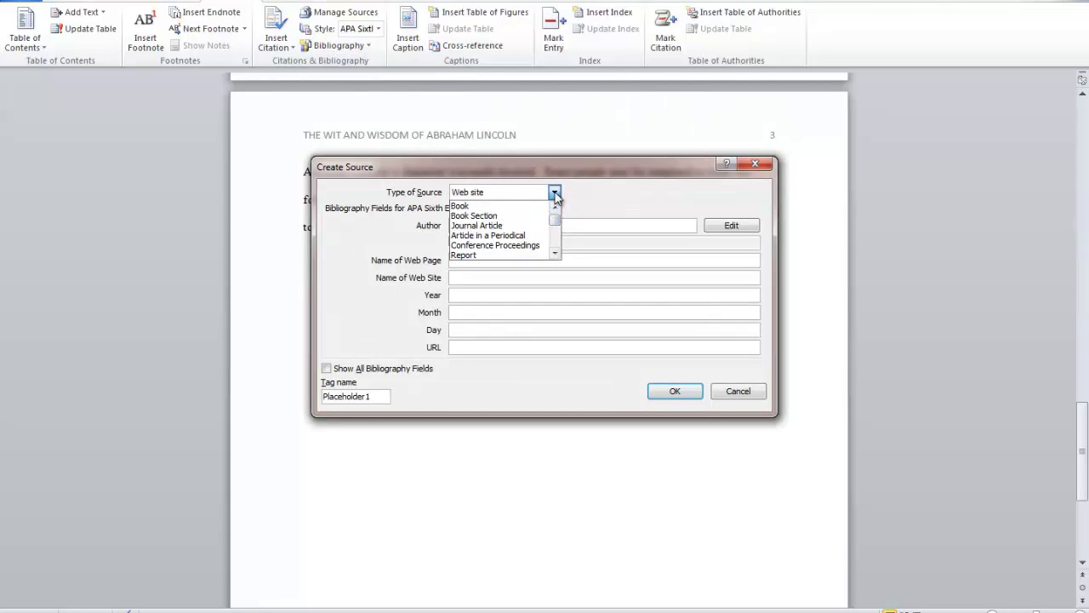
left_click(554, 193)
left_click(553, 194)
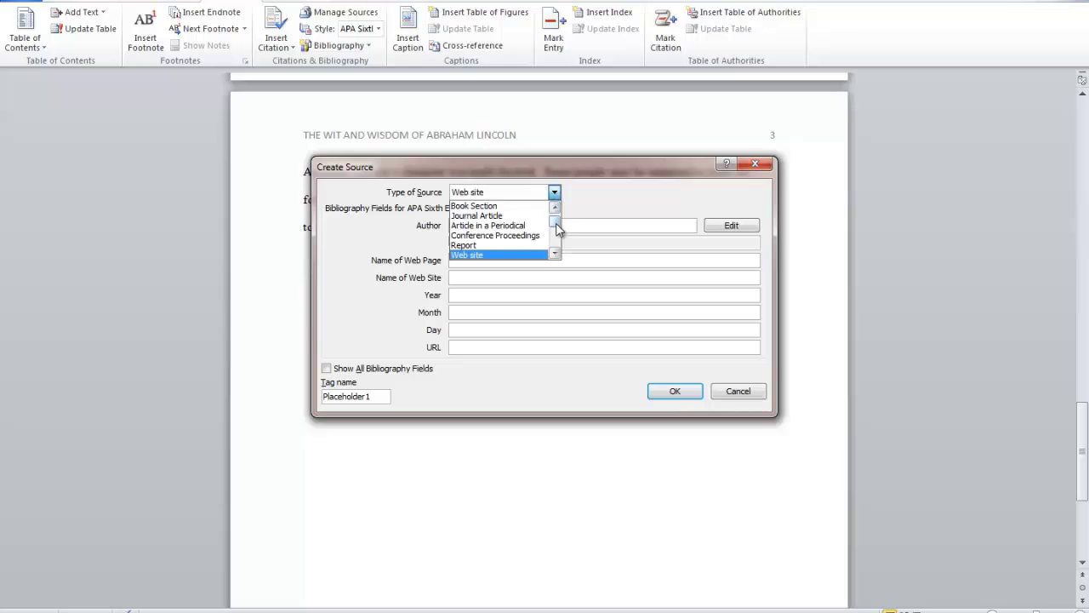
left_click(558, 223)
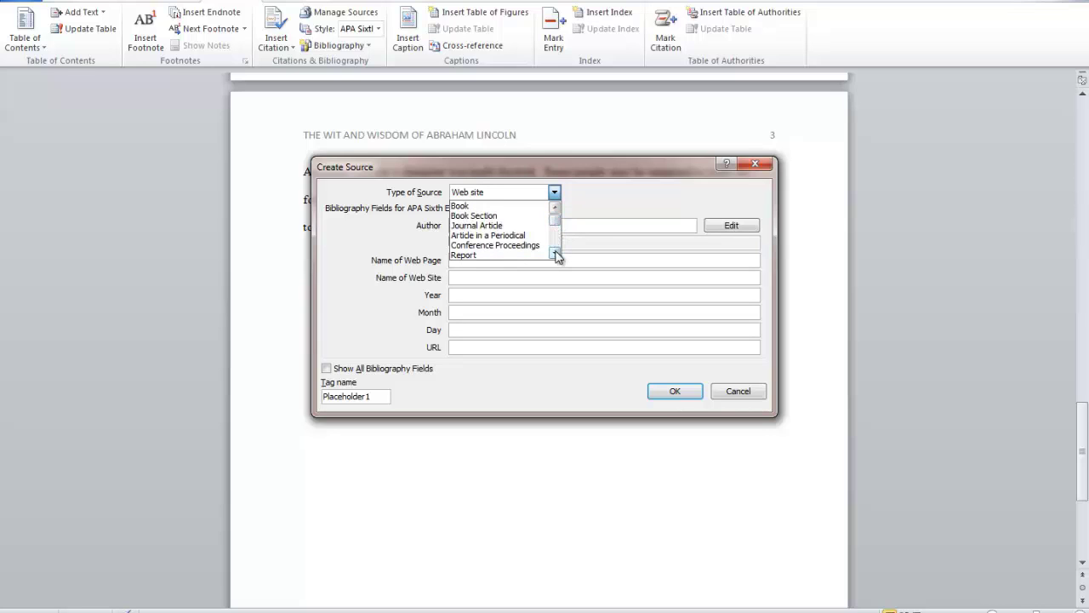
left_click(555, 253)
left_click(555, 253)
left_click(555, 253)
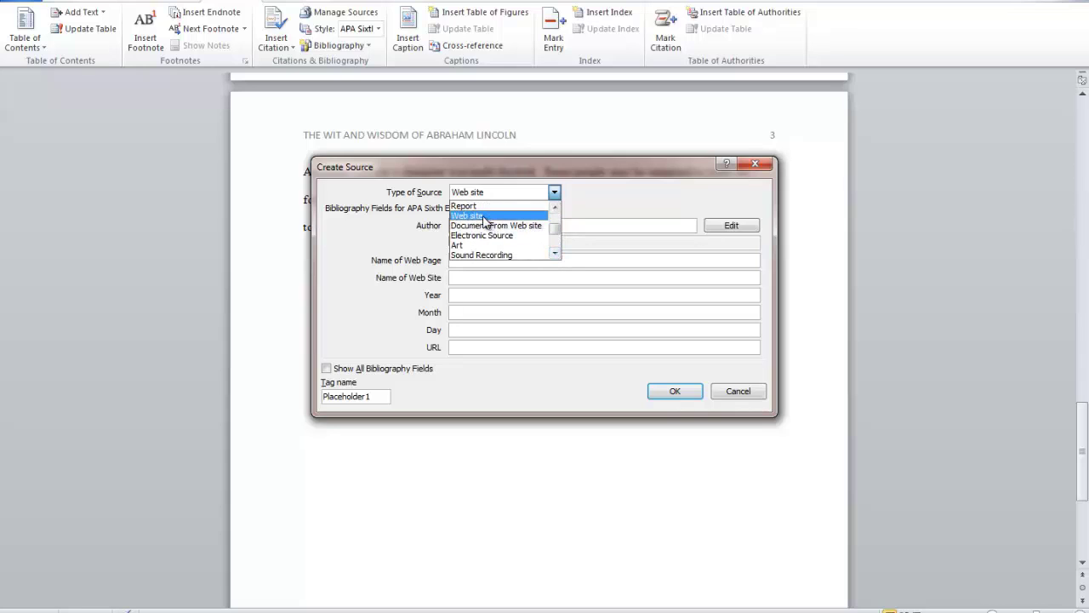
left_click(485, 216)
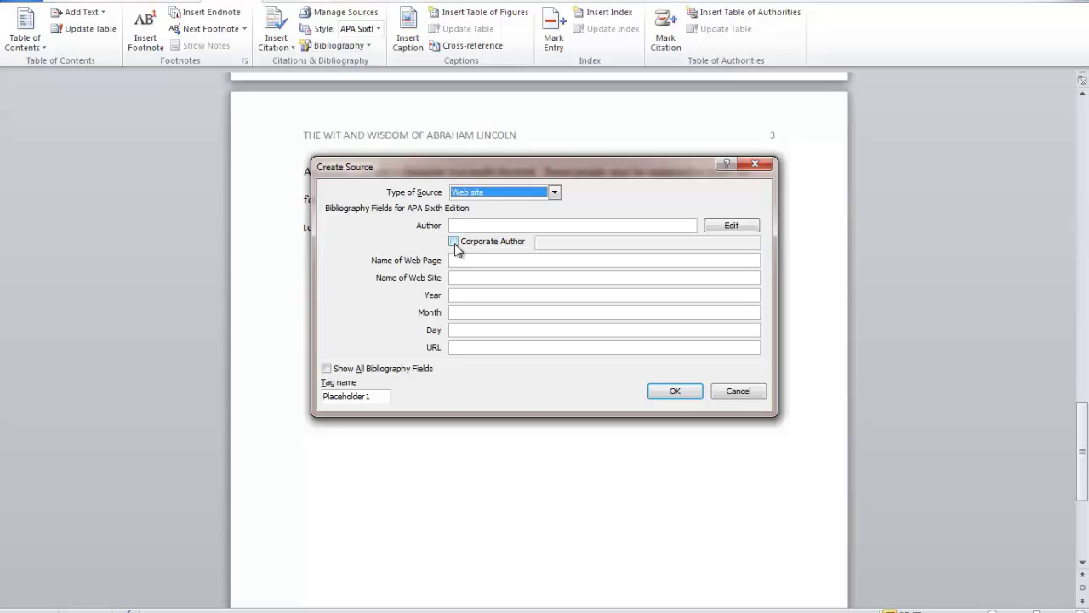
Enter corporate author Library of Congress, page Abraham Lincoln, site America's Story from America's Library, year 2013
left_click(454, 242)
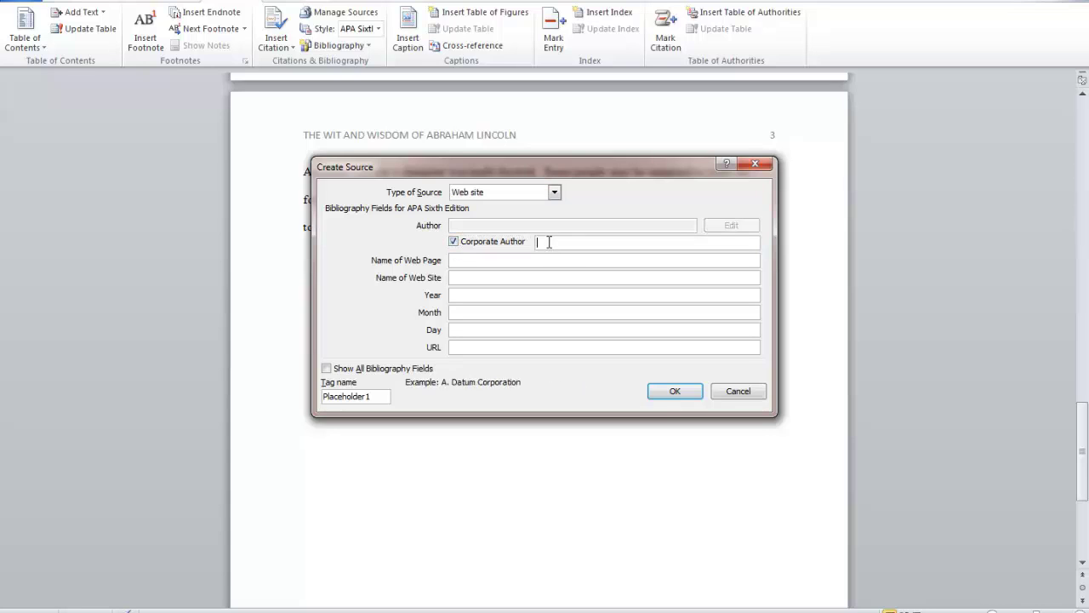
type("Library of Congress")
left_click(547, 262)
type("Abraham Lincoln")
left_click(543, 279)
type("America's Story from A")
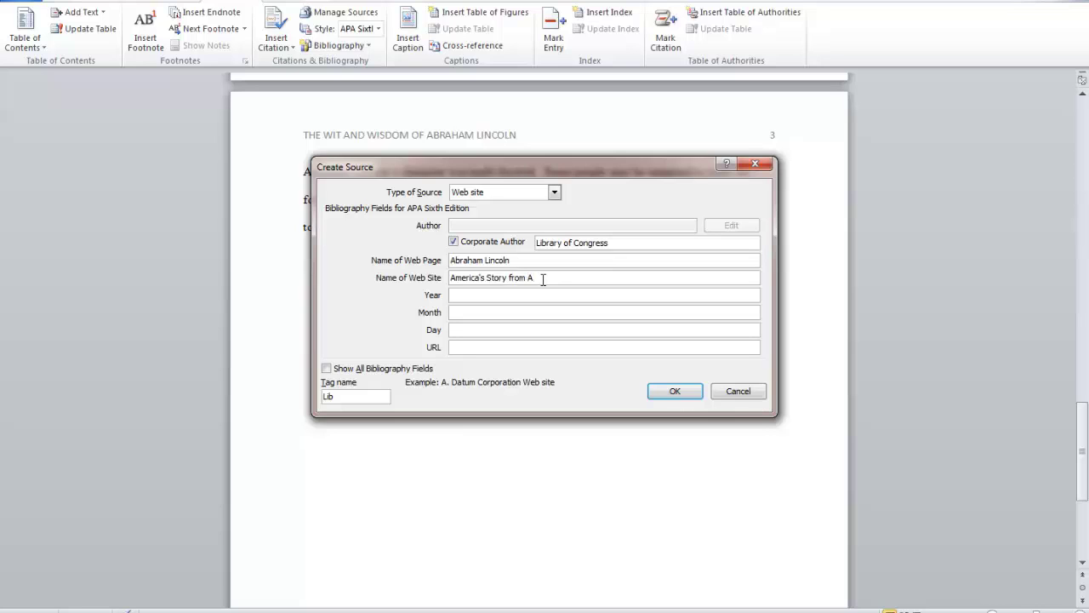
type("merica's Library")
left_click(548, 294)
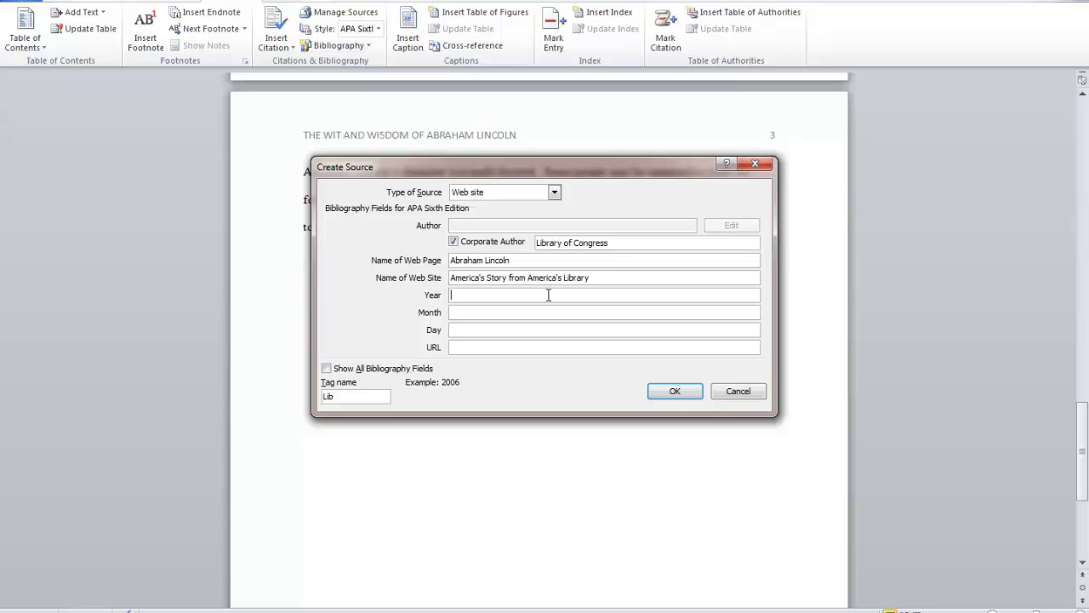
type("2013")
left_click(488, 347)
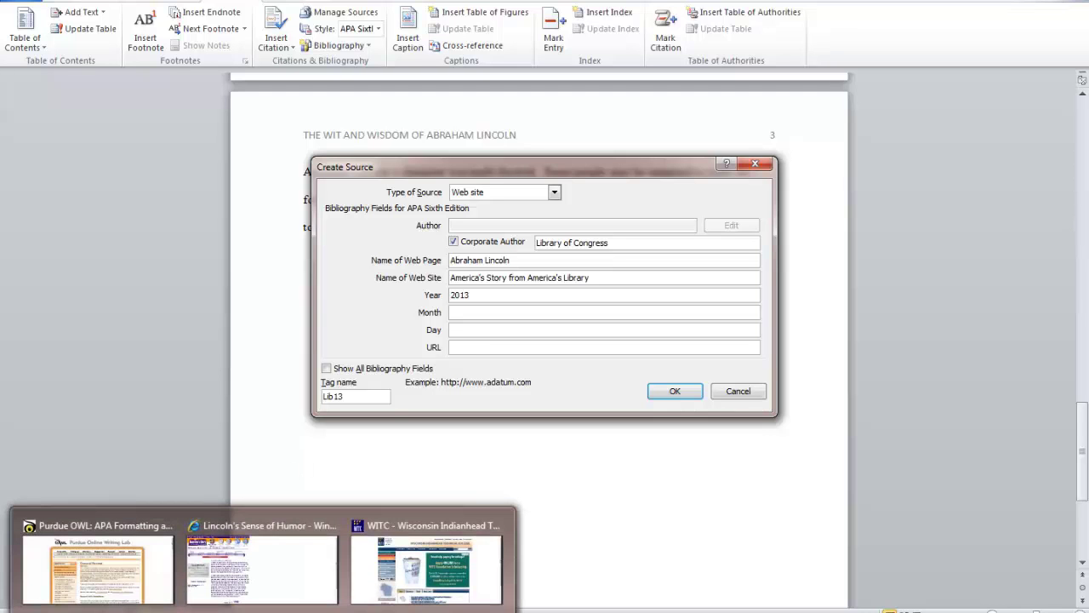
Paste the americaslibrary.gov Lincoln's Sense of Humor page address into the source's URL field
left_click(275, 587)
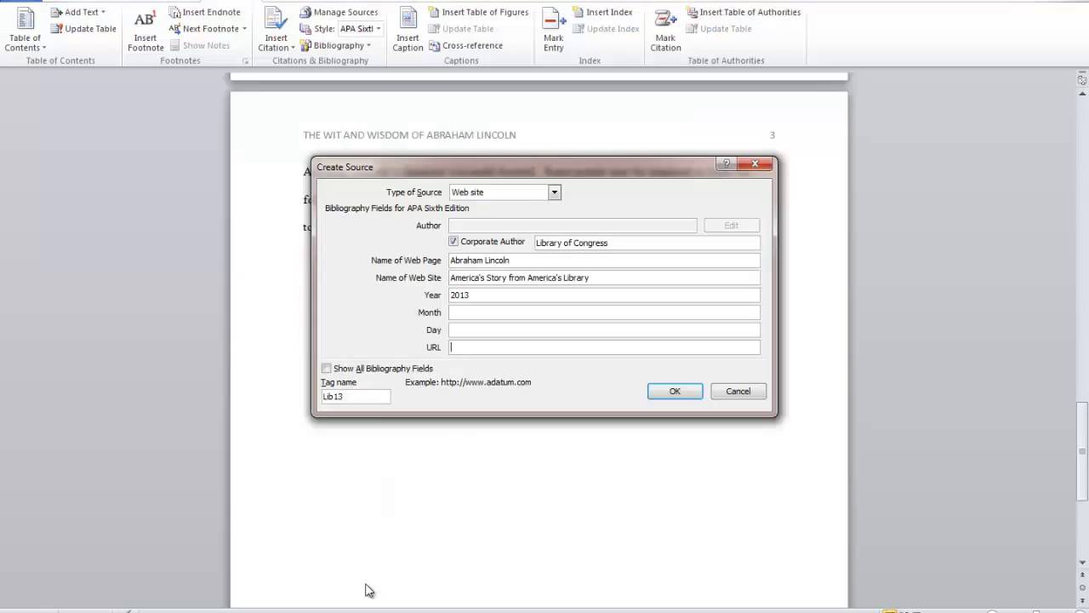
left_click(470, 347)
right_click(470, 347)
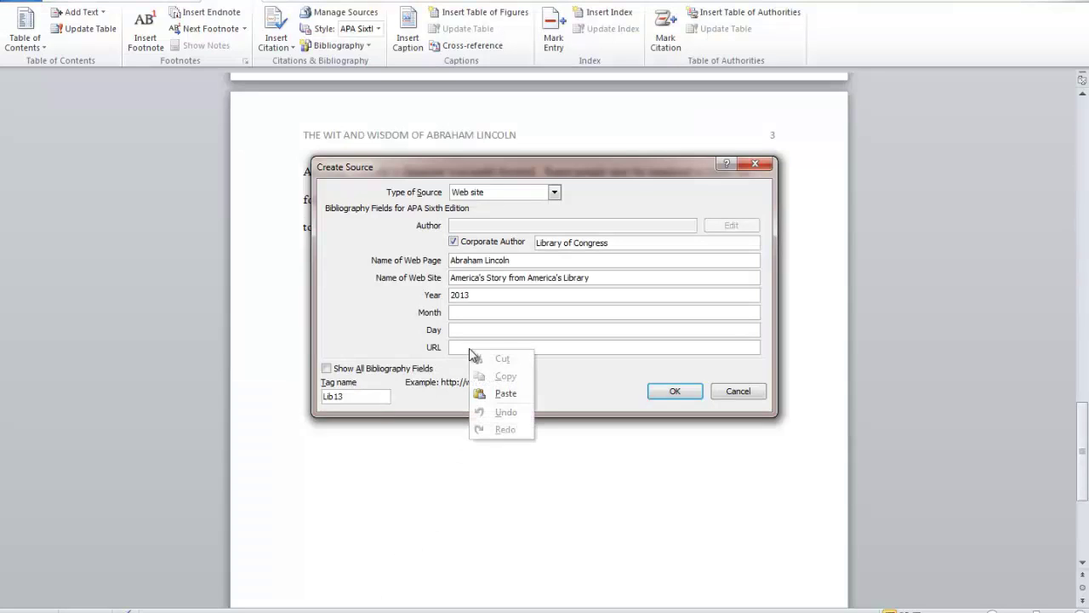
left_click(500, 396)
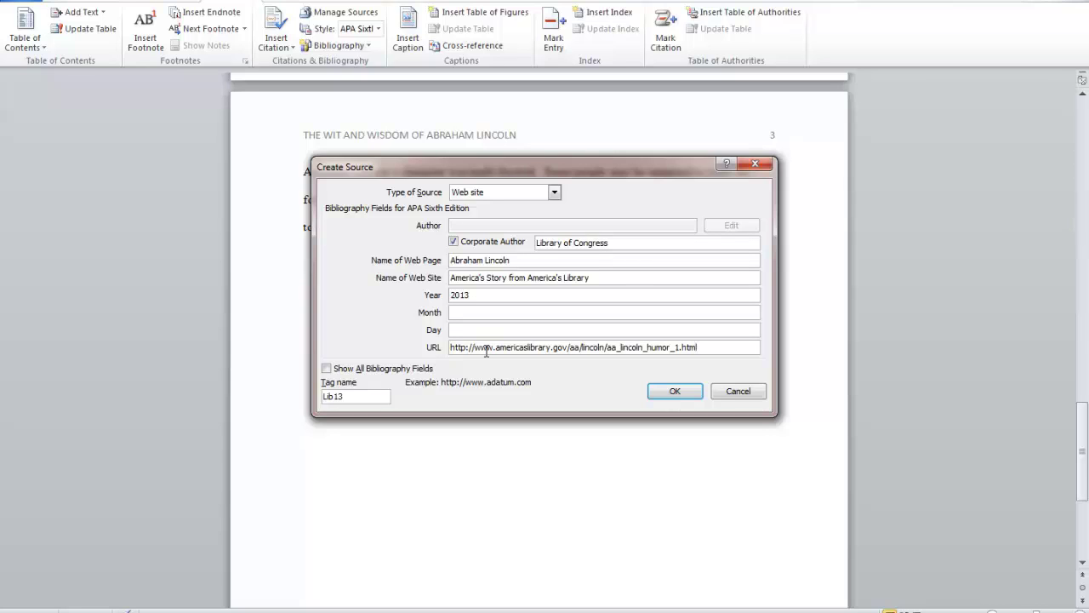
Insert the (Library of Congress, 2013) citation and add the November 1851 sentence about a relative's money request
left_click(683, 394)
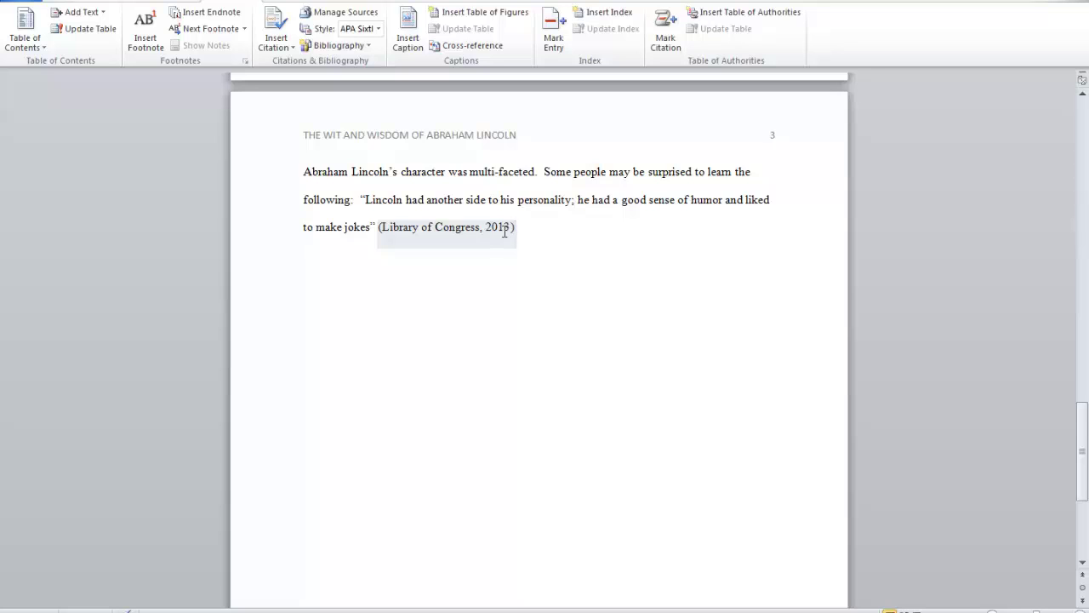
type(".Lkajdfklaj lkasjflkdjf lkjsadfklj lkd lkjdfk kjlkj flk;j afkj")
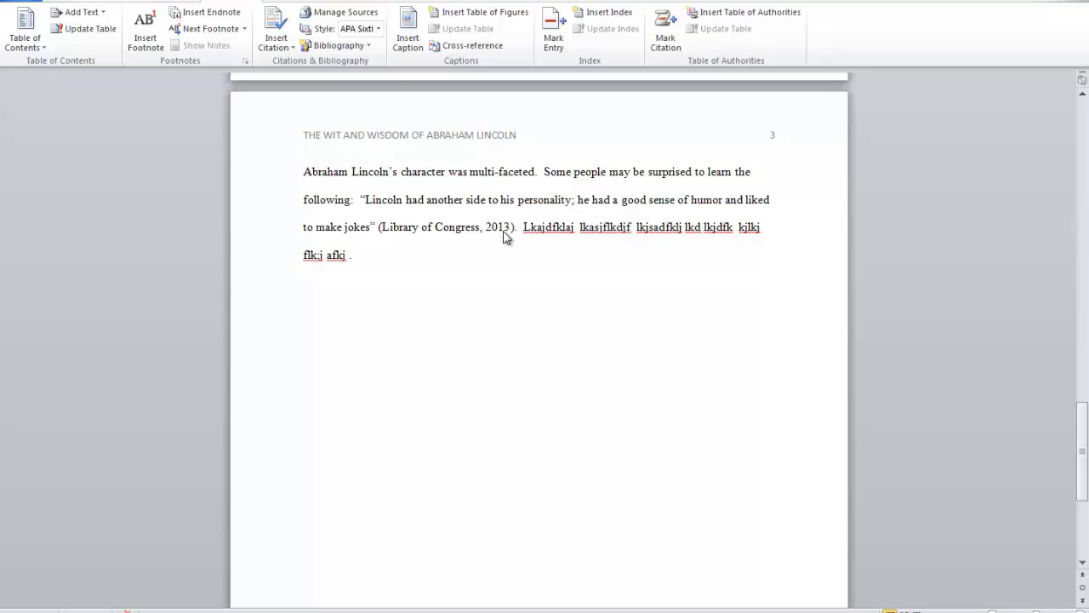
type("In")
type(" November")
type(", 1851,")
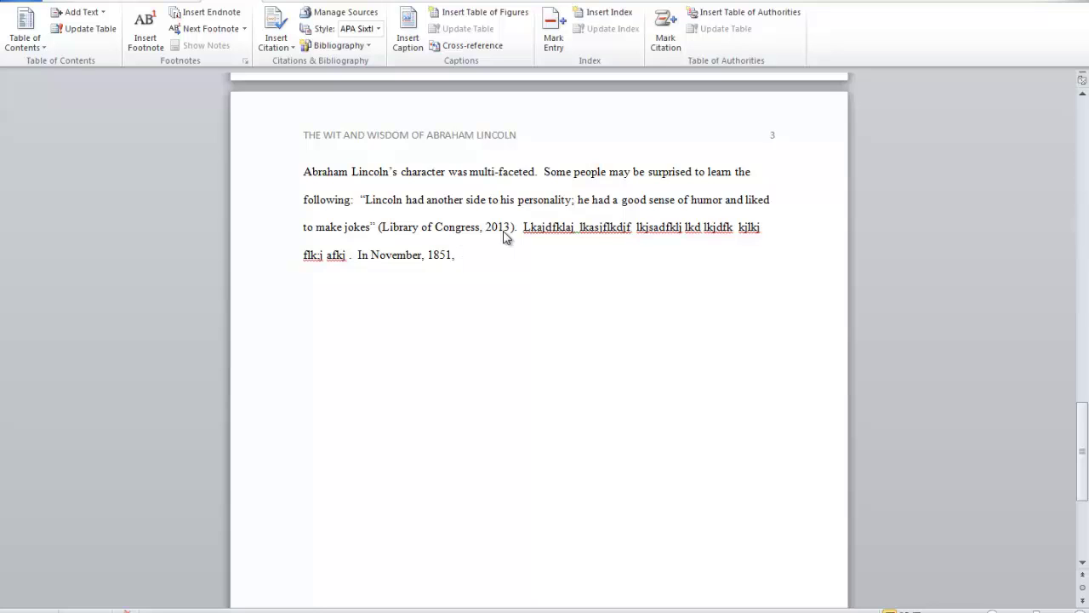
type("Lincoln faced the delicate situation of having to turn down a relative's request for money")
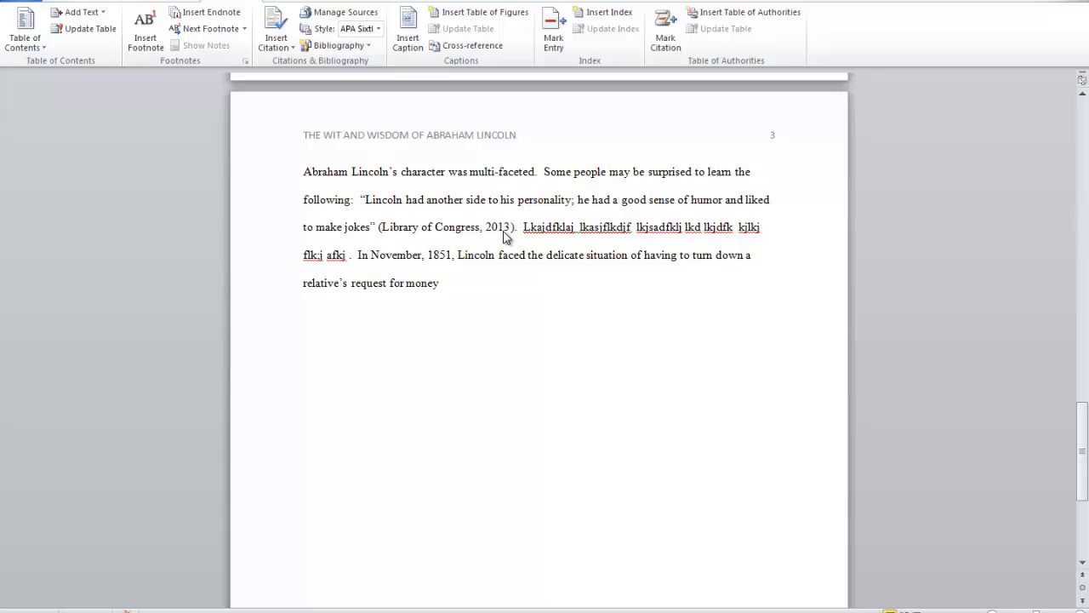
Start a second new citation source with Book as its type of source
left_click(292, 51)
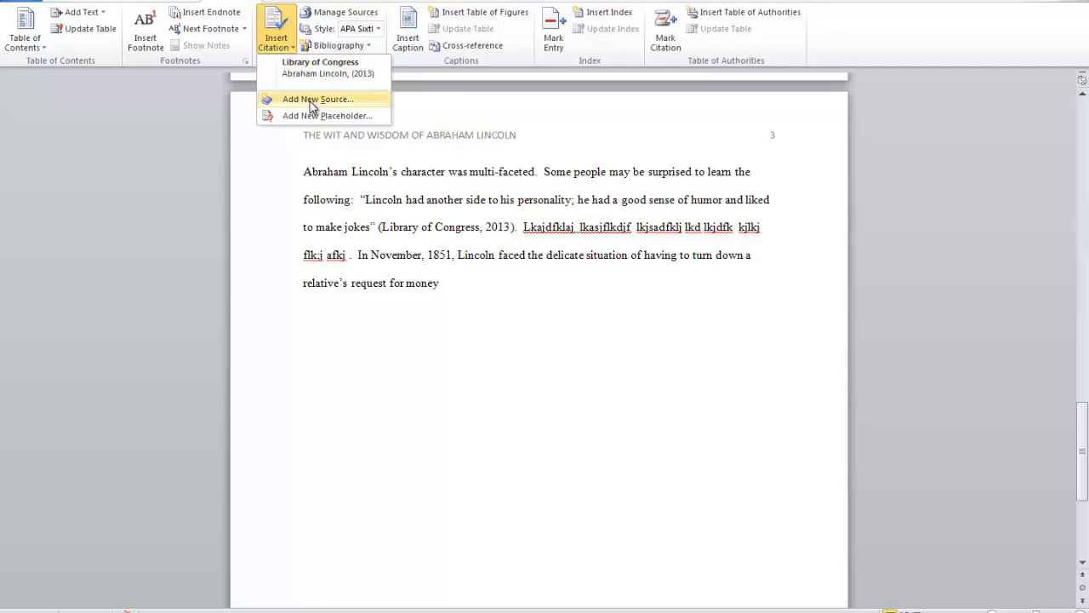
left_click(313, 102)
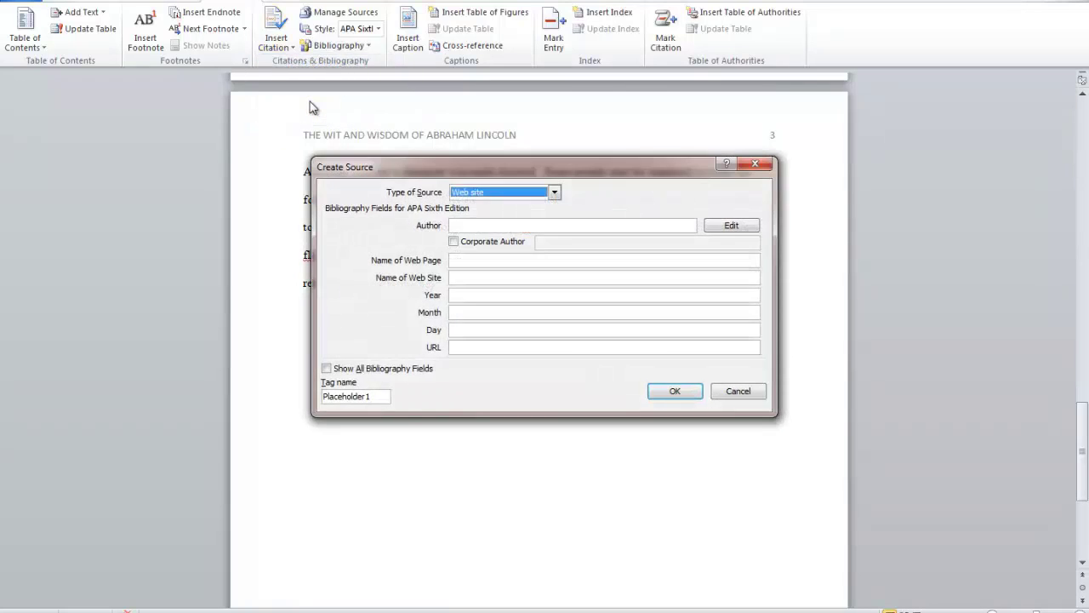
left_click(554, 192)
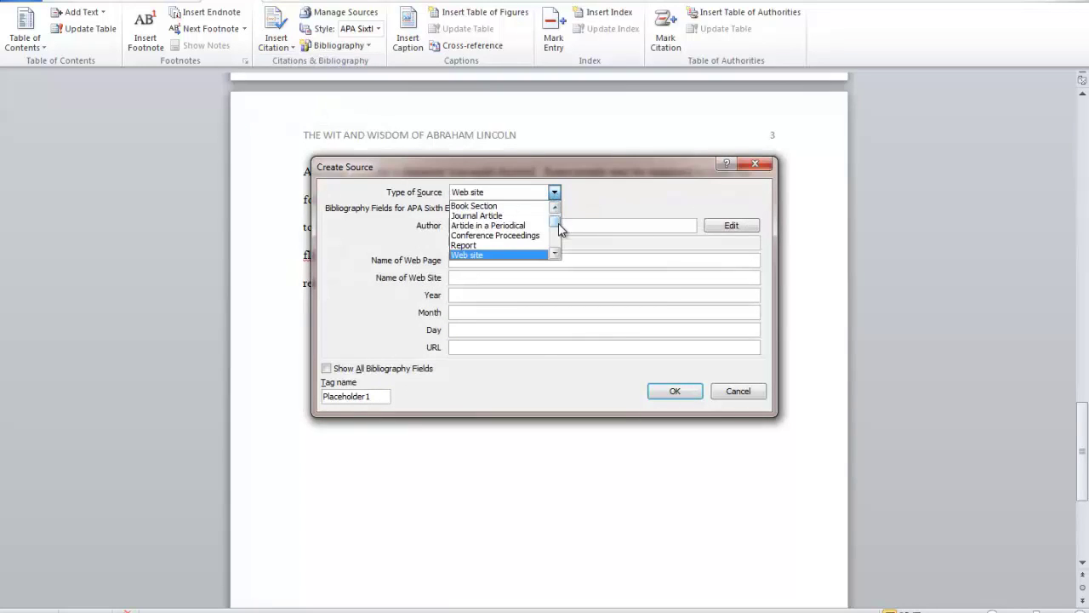
scroll(560, 226, "up", 1)
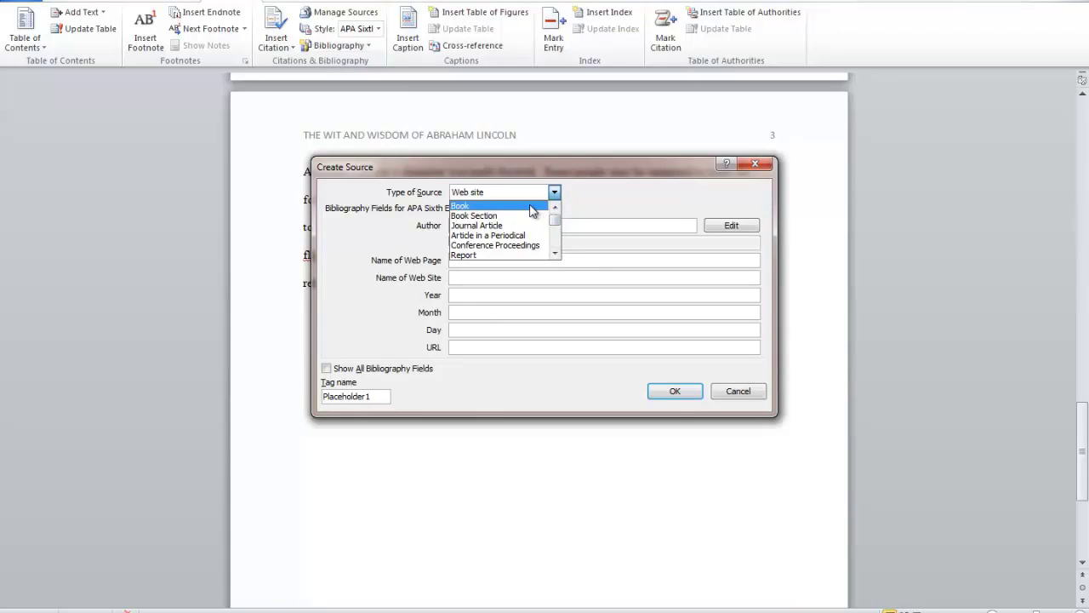
left_click(535, 206)
Enter David Acord, What Would Lincoln Do?, 2000, Naperville IL, Sourcebooks, and insert the citation
left_click(538, 225)
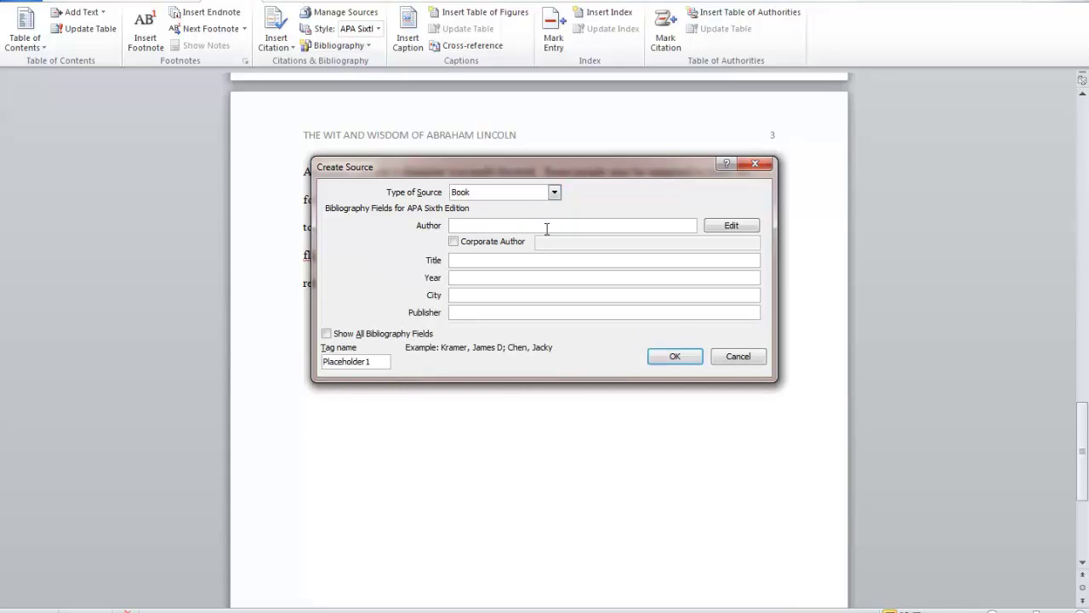
type("David Acord")
left_click(519, 260)
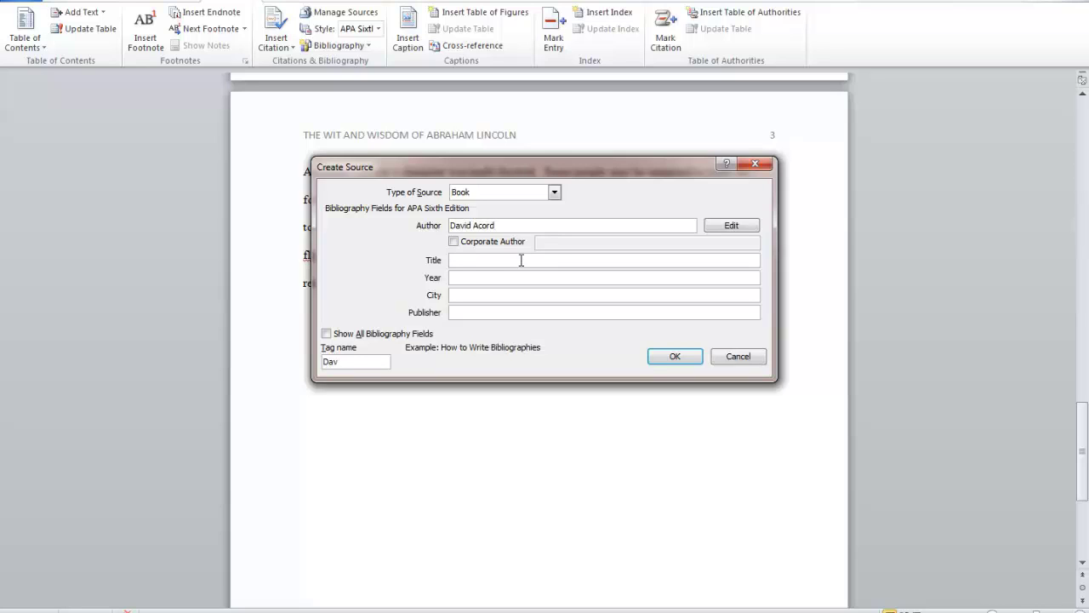
type("What Would Lincoln Do?")
left_click(500, 276)
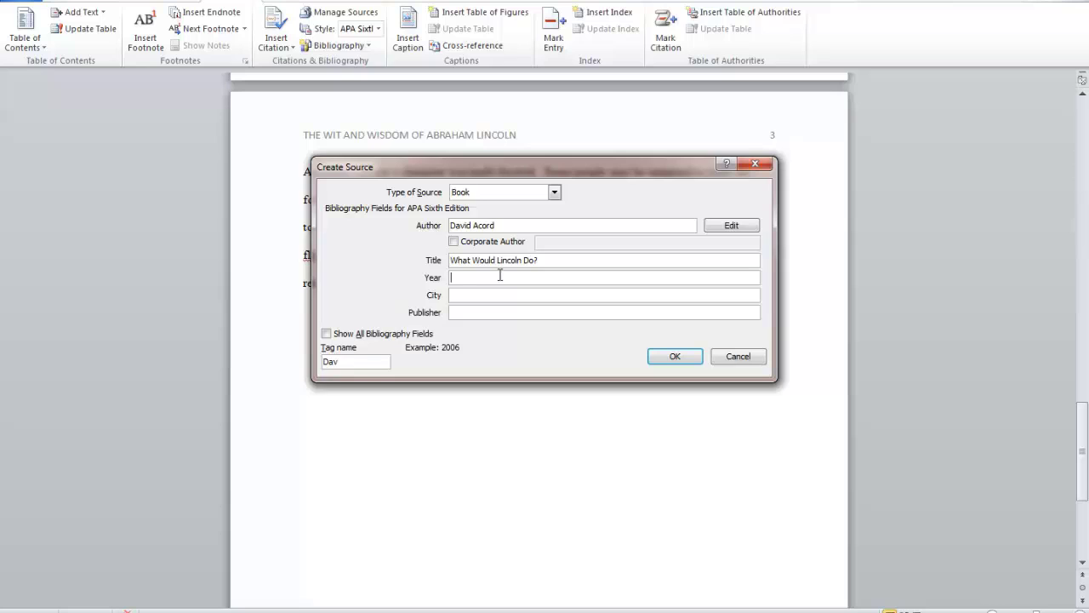
type("2000")
left_click(496, 296)
type("Naperville IL")
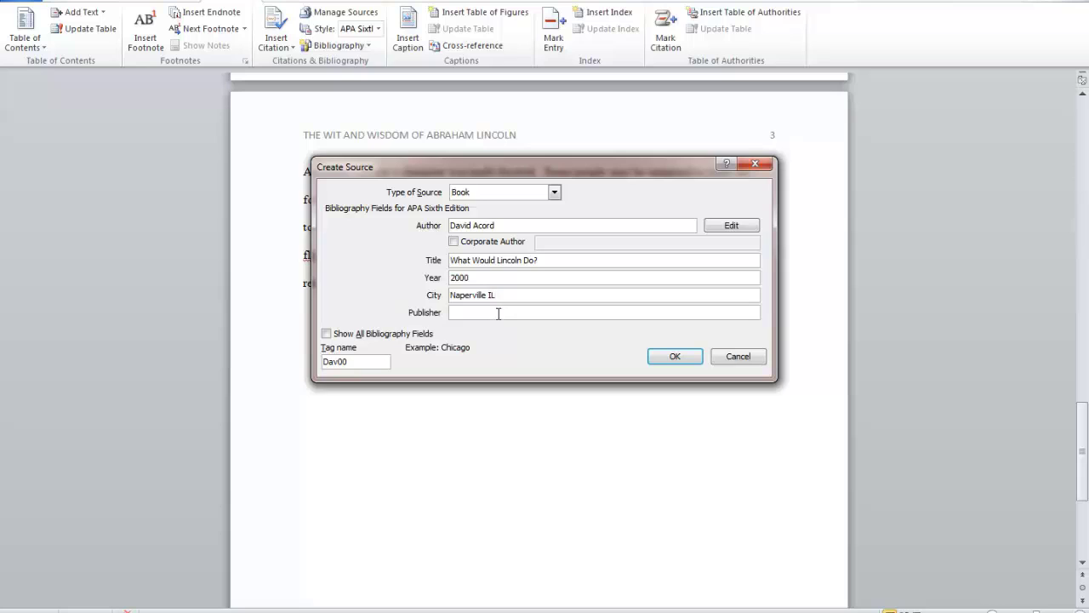
left_click(498, 313)
type("Sourcebooks")
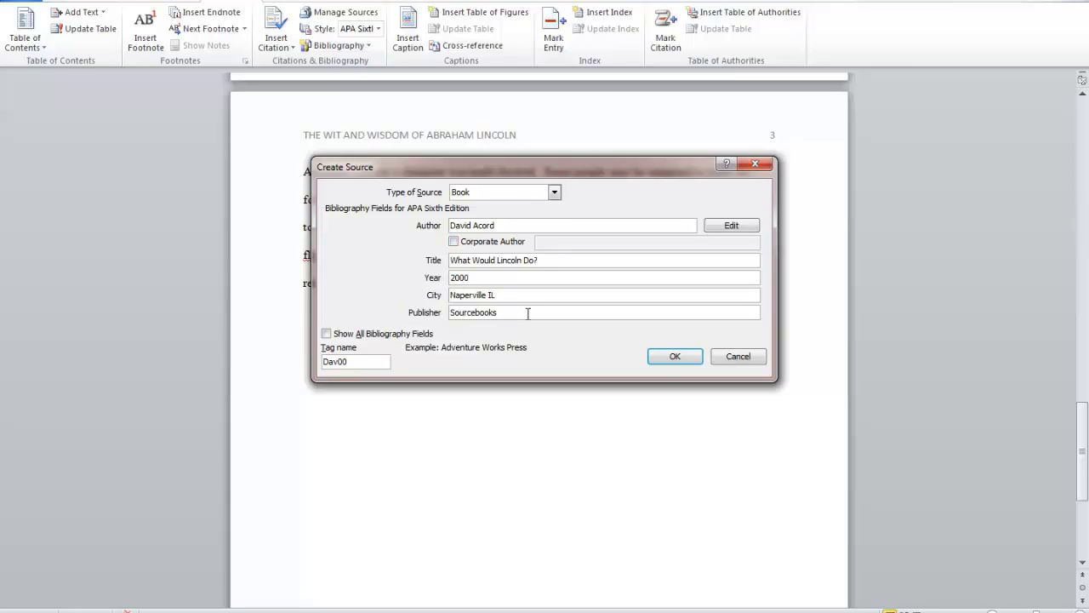
left_click(674, 358)
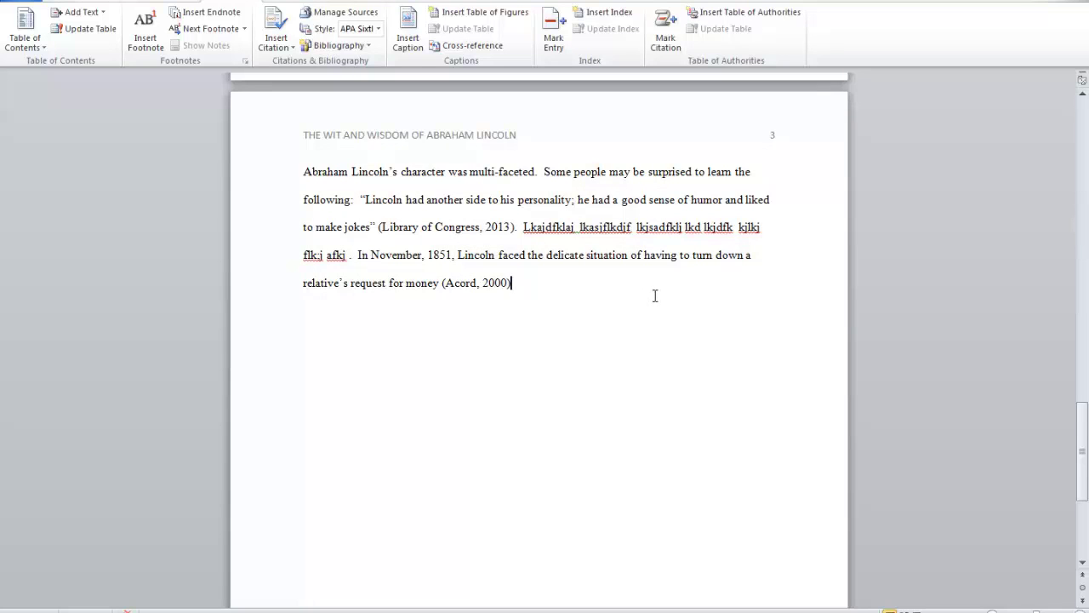
Type placeholder filler text after the (Acord, 2000) citation
type(". Lkjadklj fk;lj kfj kjlkj lkj")
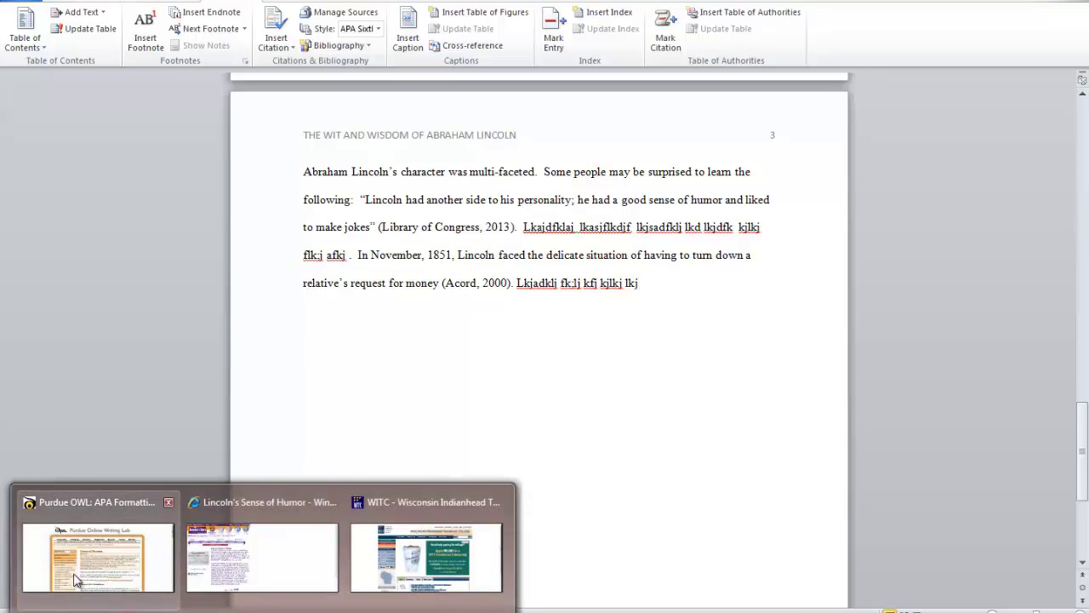
Switch to the Purdue OWL APA Formatting and Style Guide in Internet Explorer
left_click(76, 562)
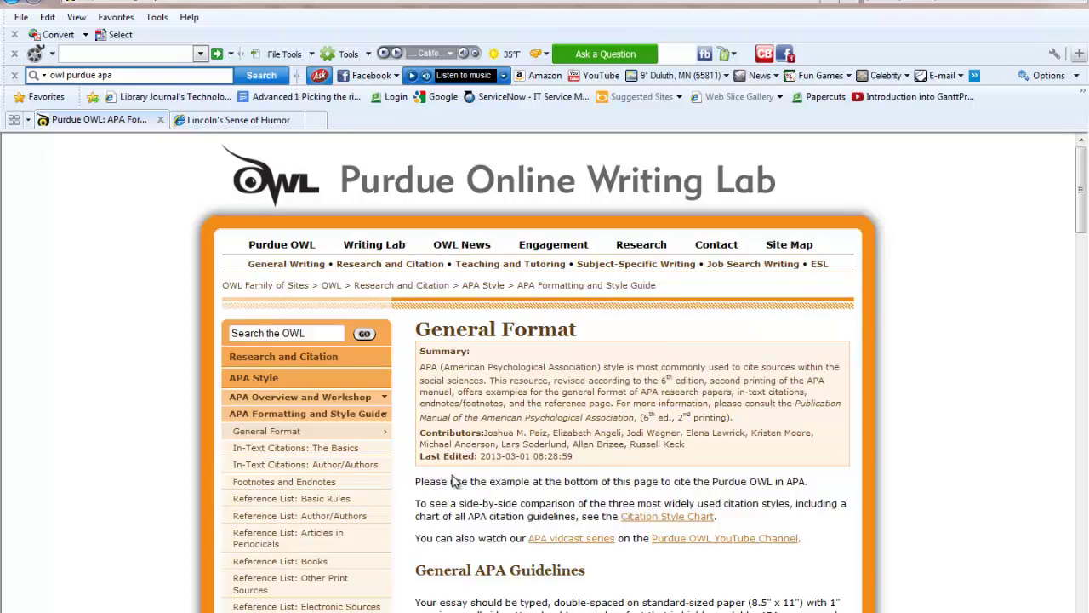
Read the In-Text Citations: The Basics paraphrase guidance, then return to the Word essay
left_click(296, 448)
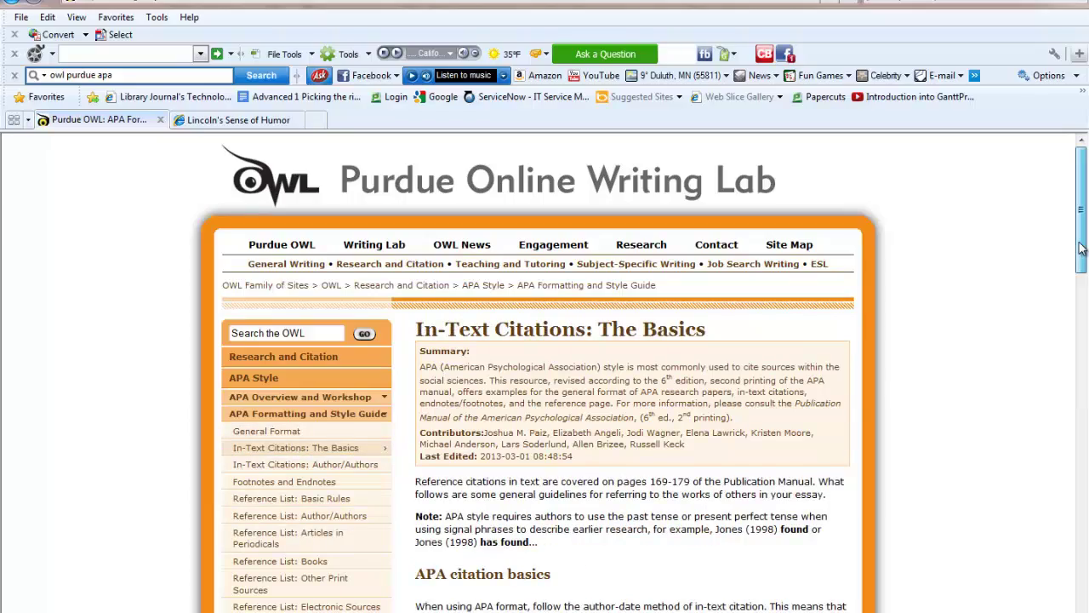
left_click_drag(1081, 247, 1059, 573)
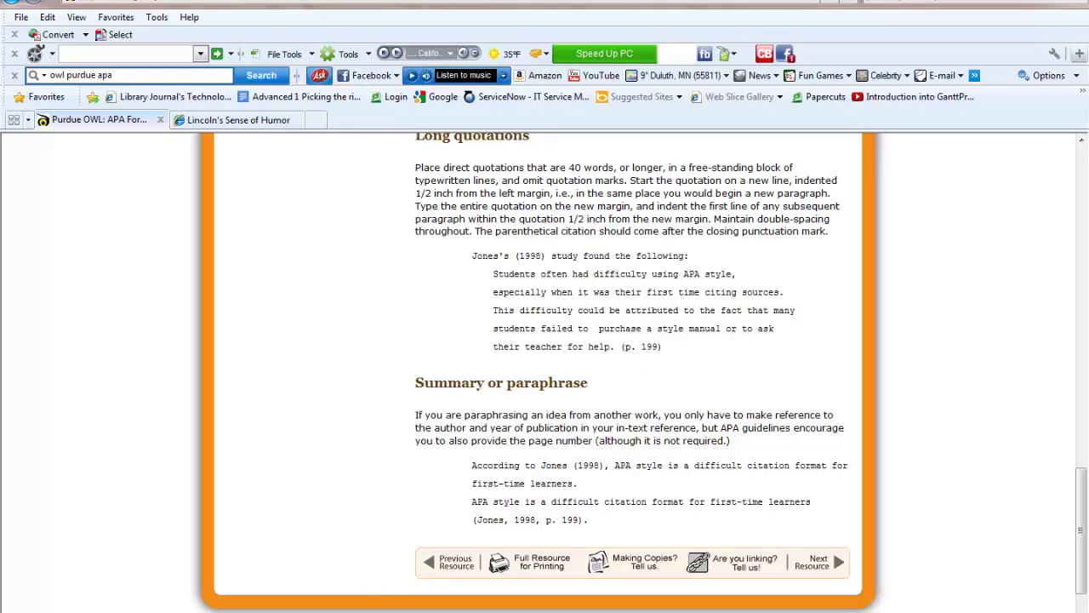
left_click(305, 545)
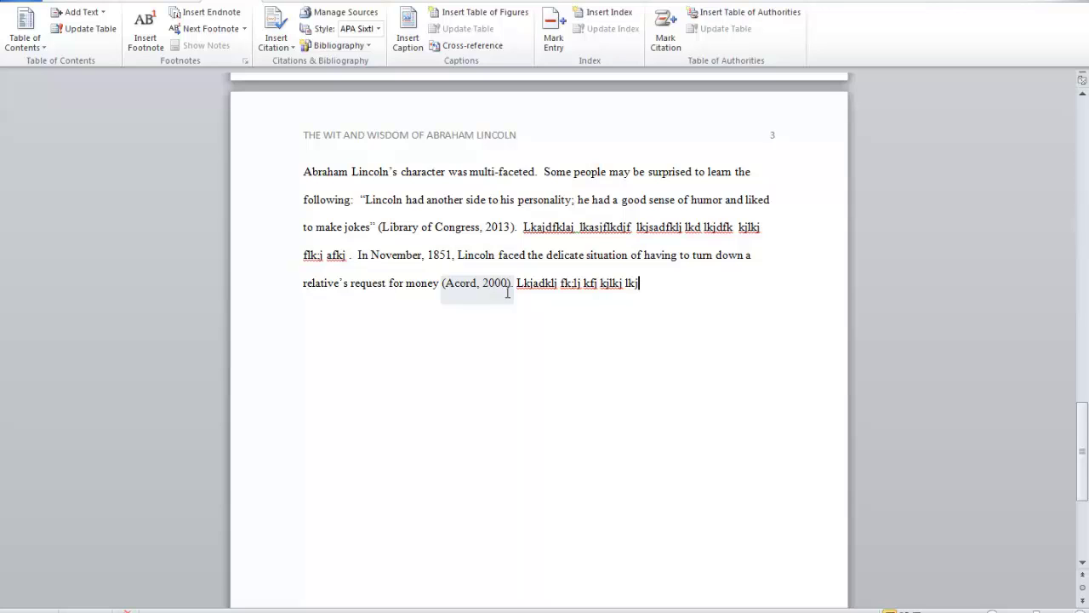
Edit the Acord citation to add page 17, making it (Acord, 2000, p. 17)
left_click(516, 289)
left_click(517, 297)
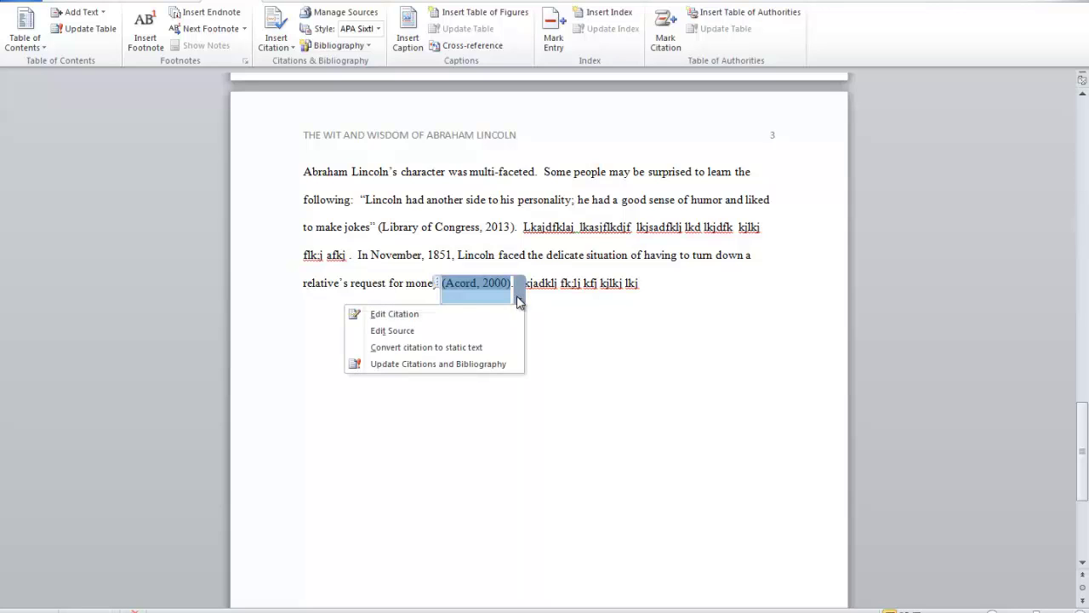
left_click(474, 315)
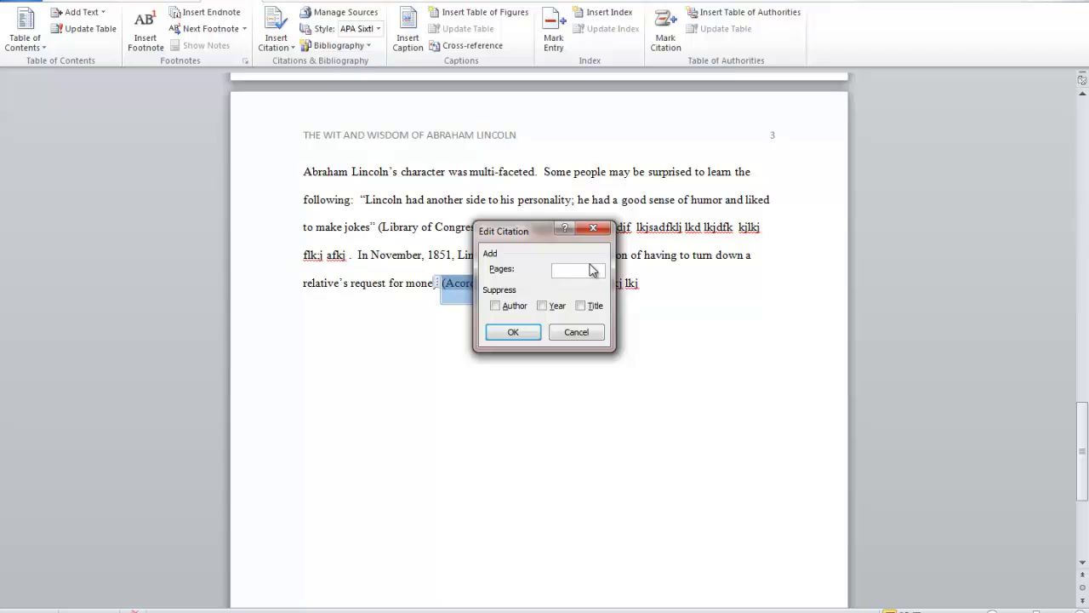
type("17")
left_click(501, 332)
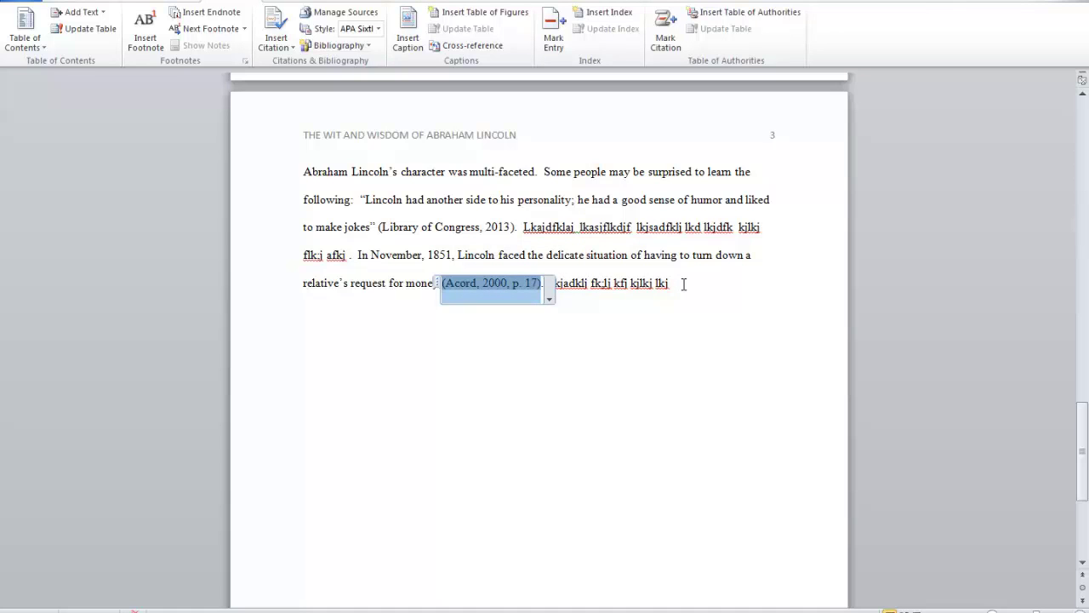
Reselect the updated Acord citation to check it, then dismiss its options unchanged
left_click(683, 284)
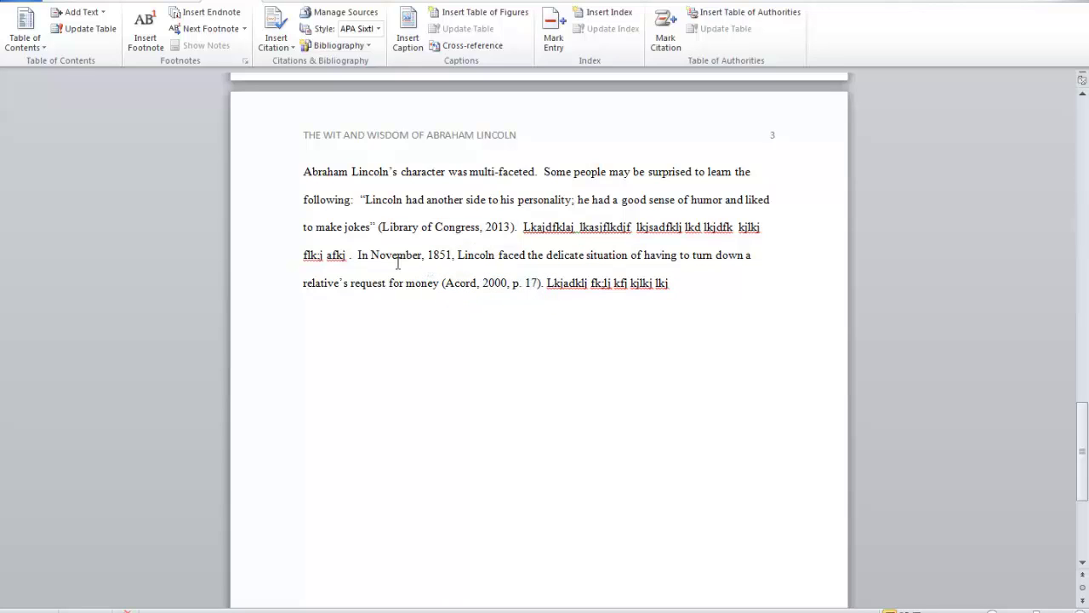
left_click(357, 255)
left_click(539, 291)
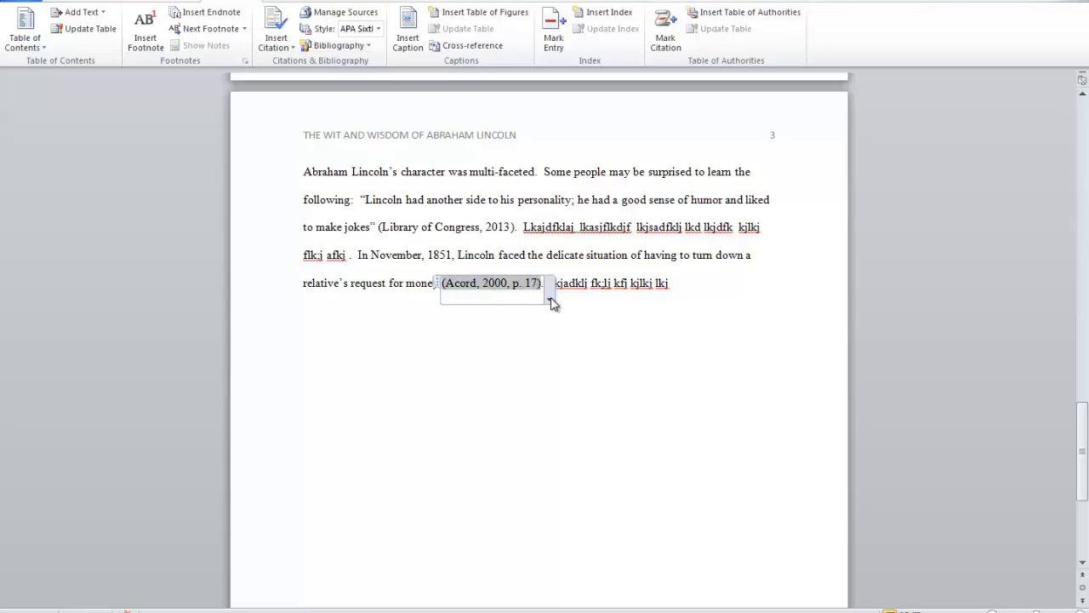
left_click(549, 298)
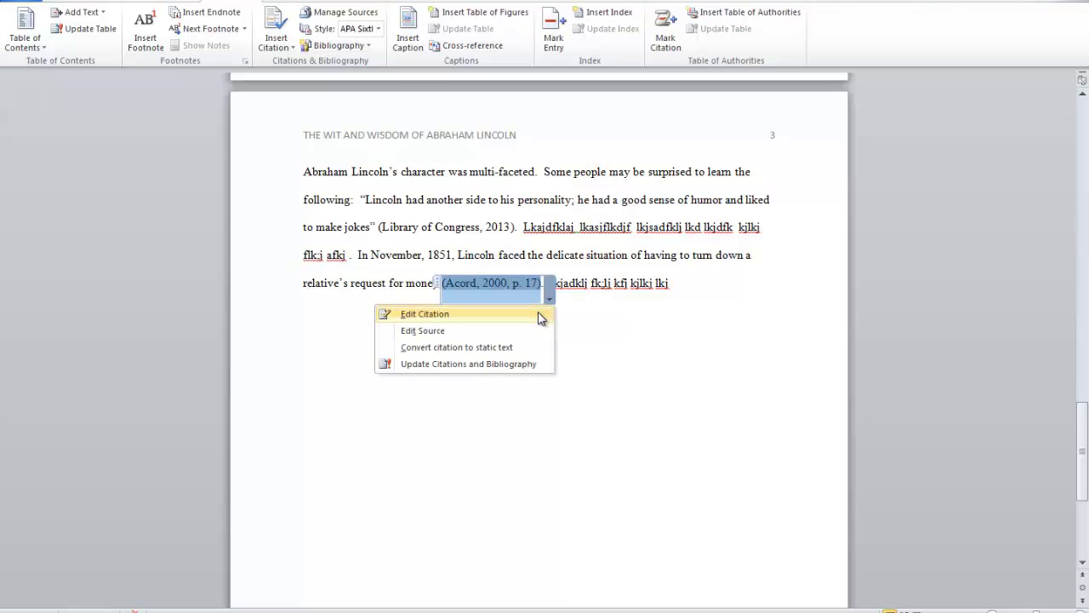
left_click(681, 330)
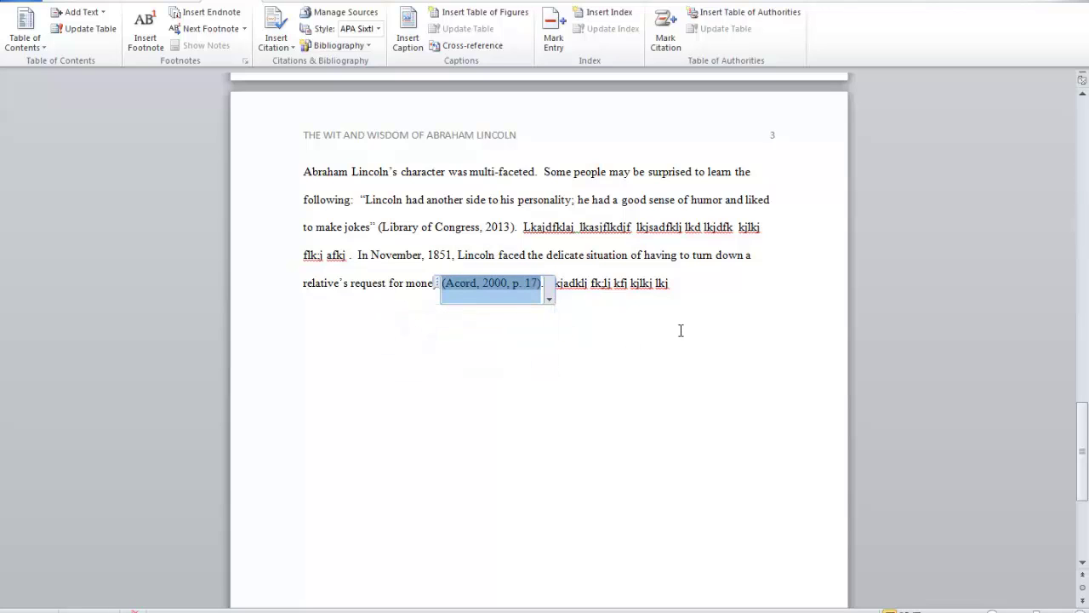
Switch from Word to the WITC college website browser window
left_click(260, 606)
left_click(136, 577)
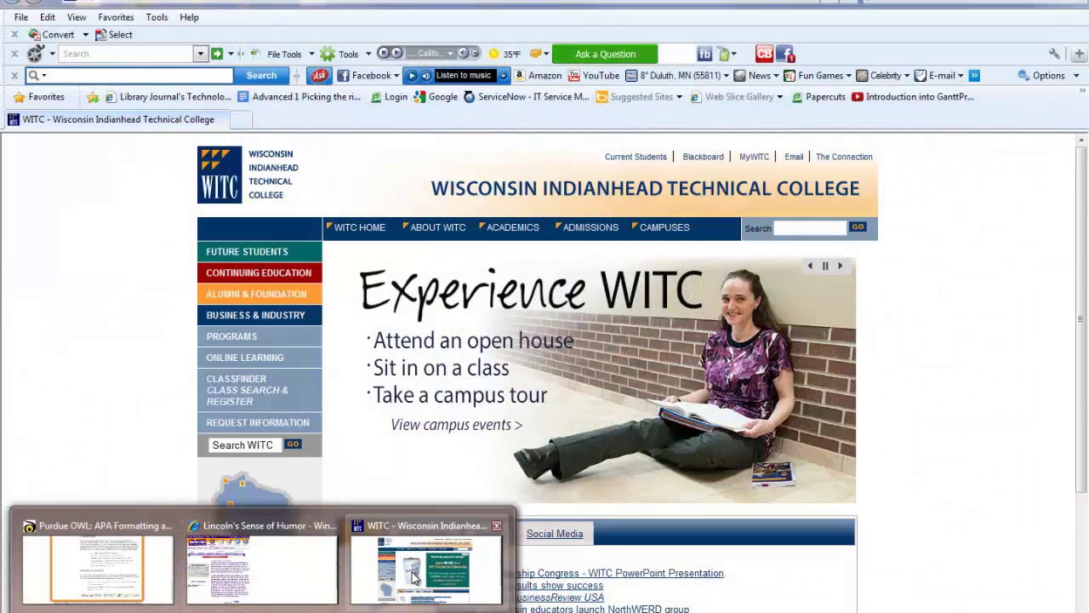
left_click(425, 568)
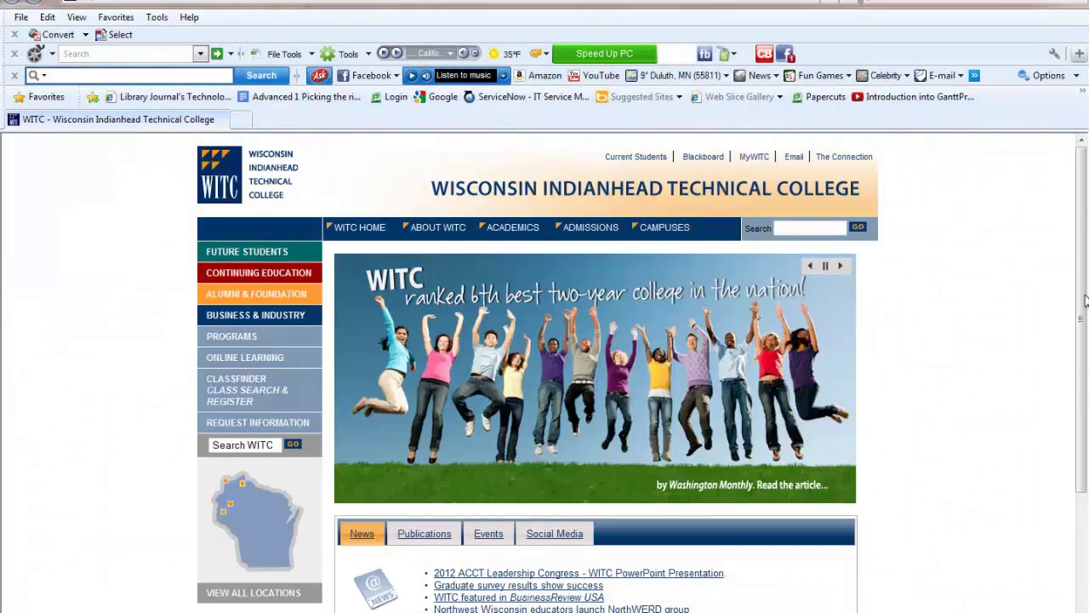
left_click_drag(1085, 299, 1070, 430)
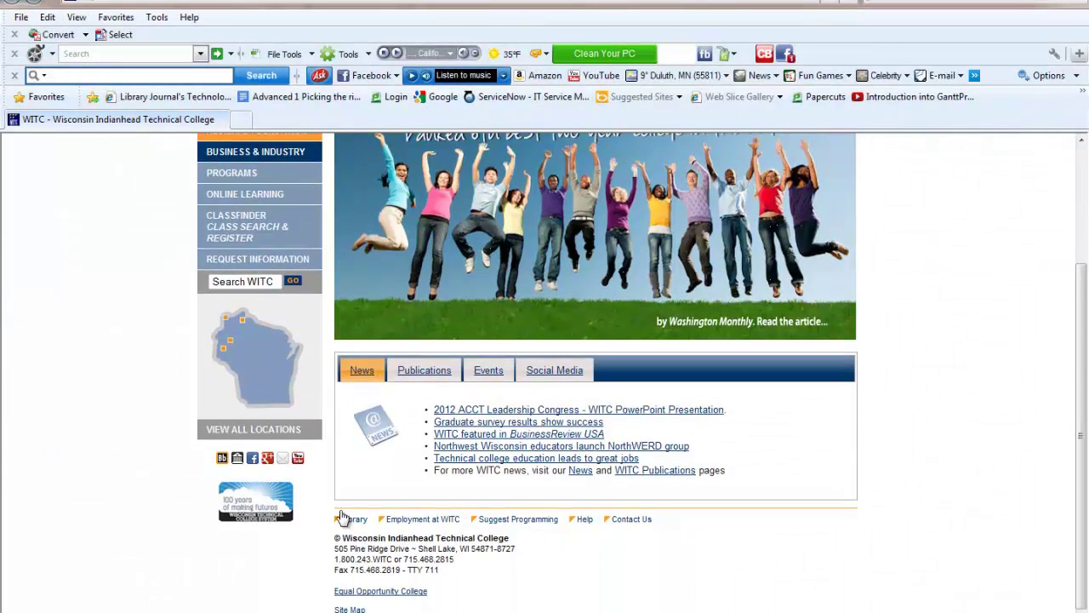
Go through Library and Meet Staff / Hours to the Superior Campus LRC hours and staff
left_click(348, 518)
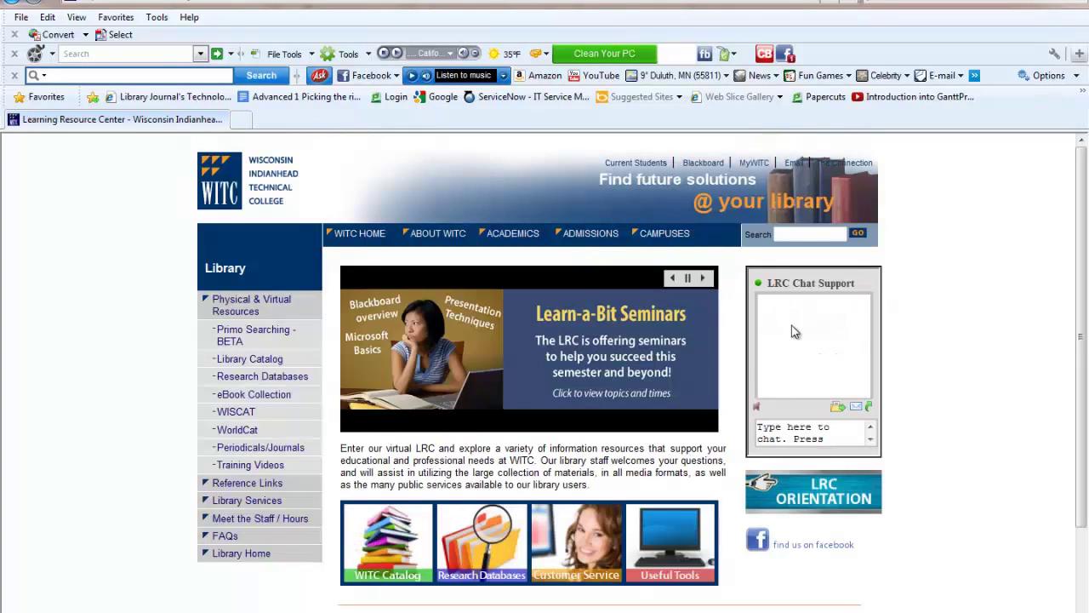
left_click(231, 521)
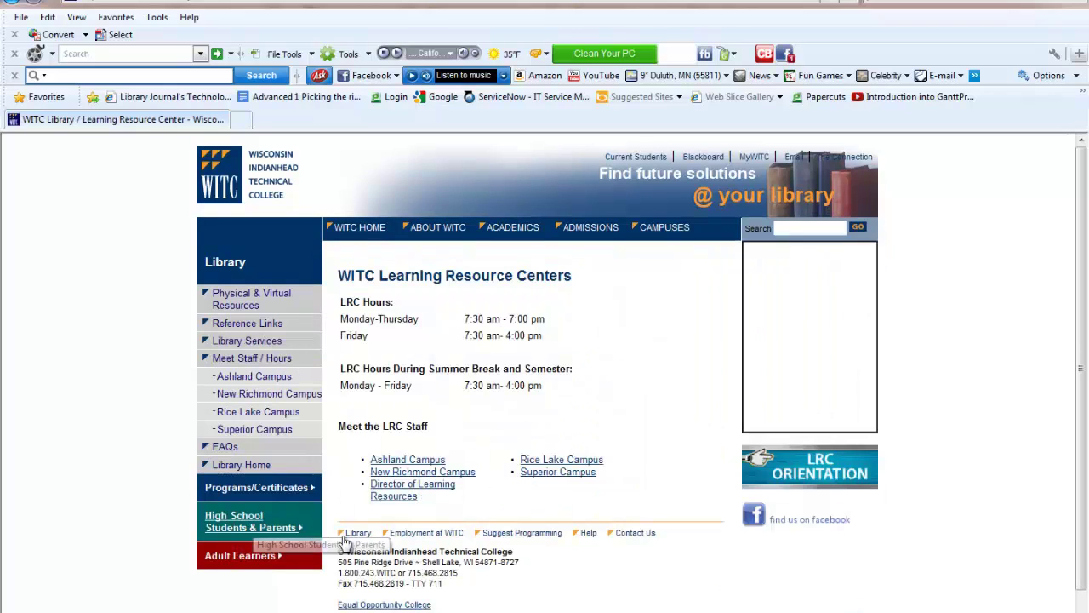
left_click(560, 474)
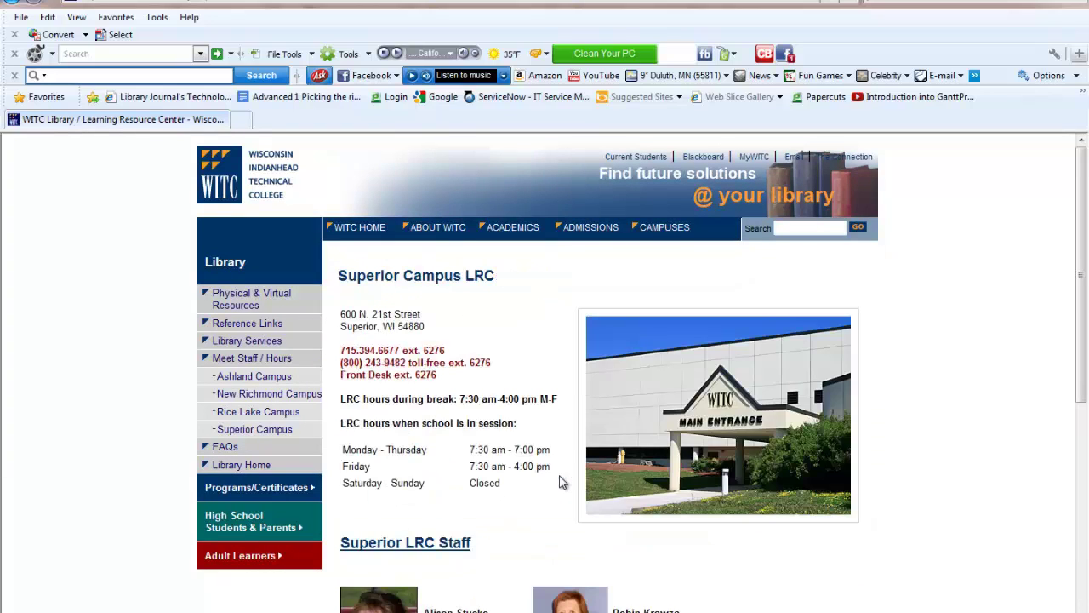
left_click_drag(1079, 288, 1079, 397)
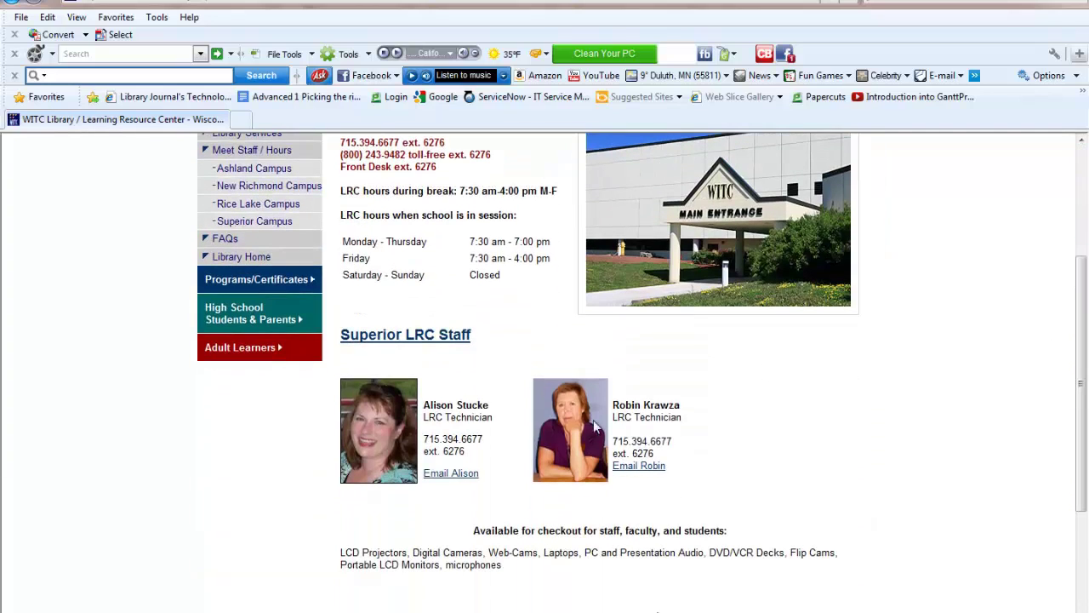